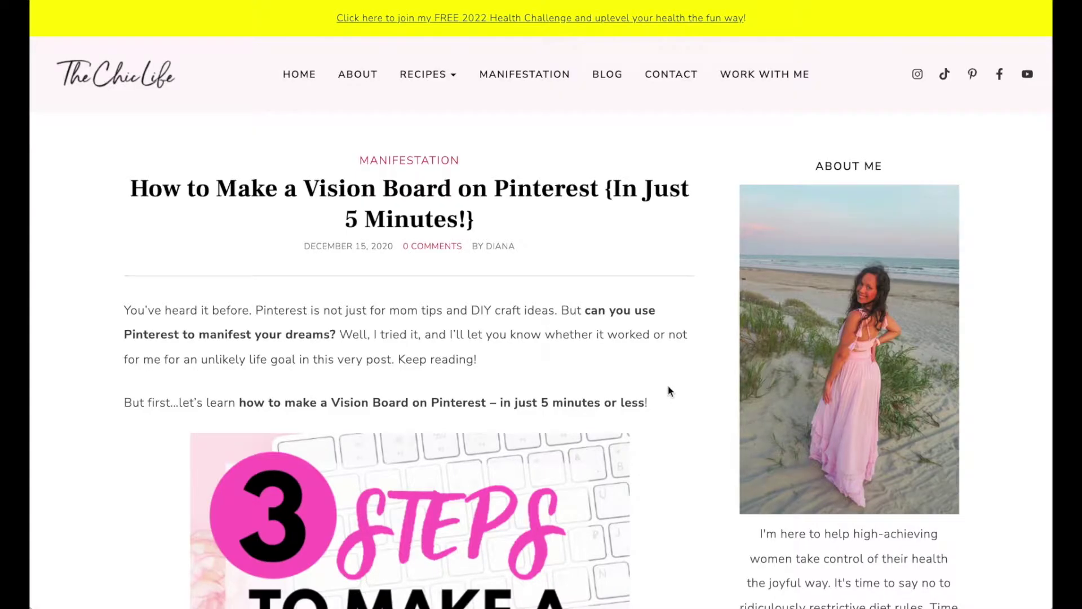
- Scroll the 'How to Make a Vision Board on Pinterest' post down to Step #1 and Step #2
scroll(669, 390, "down", 2)
scroll(669, 390, "down", 1)
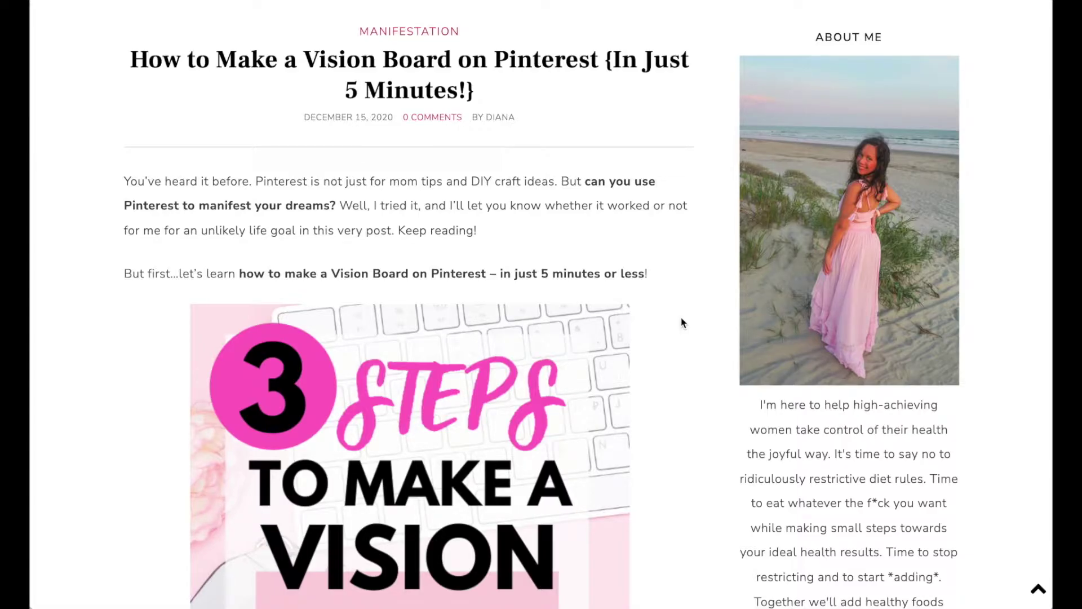
scroll(681, 323, "down", 1)
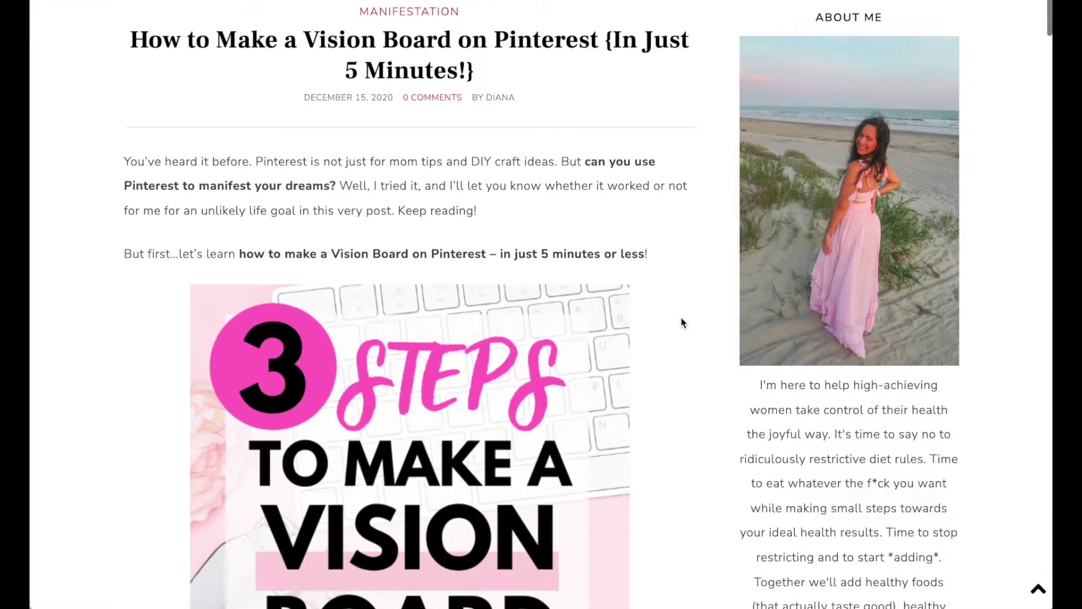
scroll(681, 323, "down", 8)
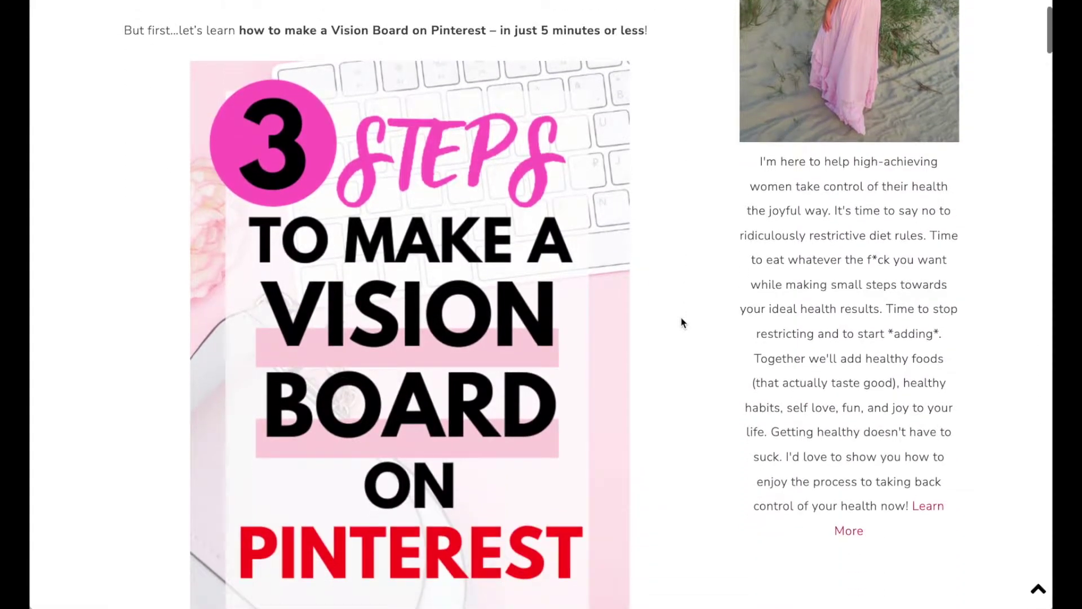
scroll(681, 322, "down", 9)
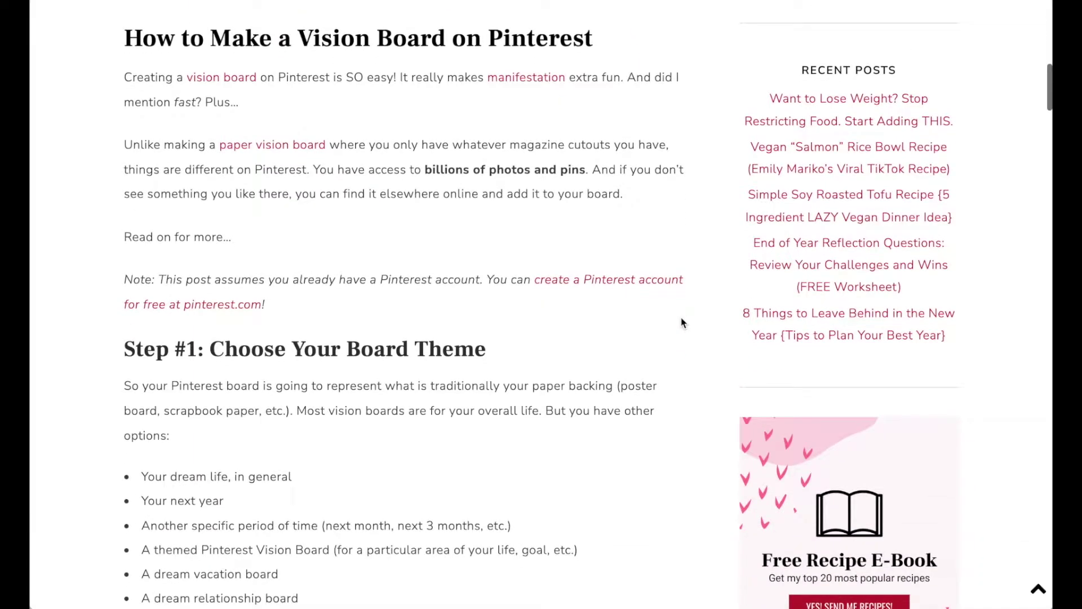
scroll(681, 322, "down", 6)
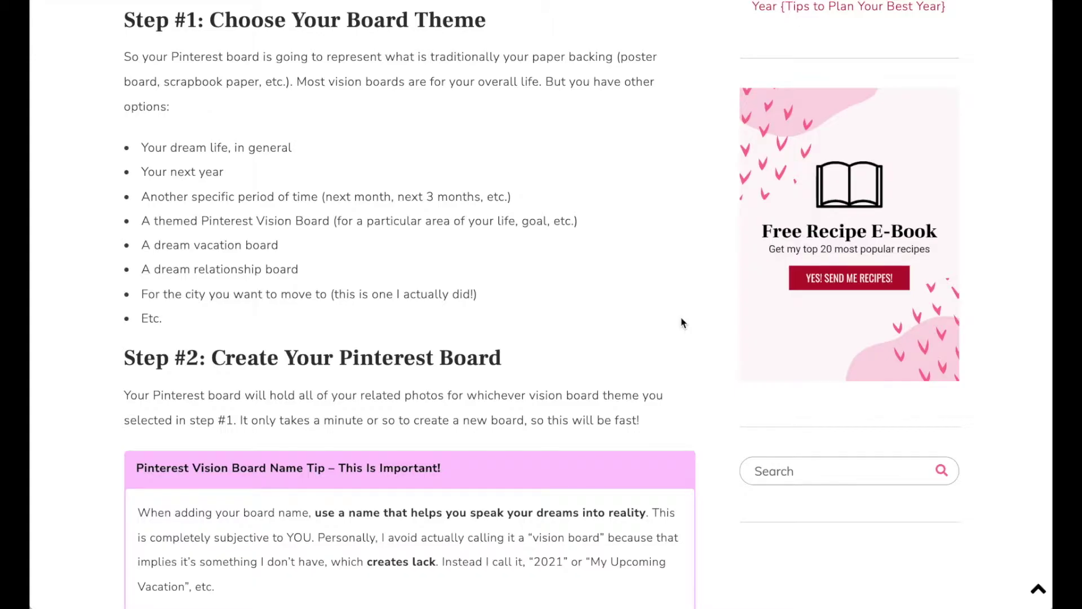
scroll(682, 322, "down", 5)
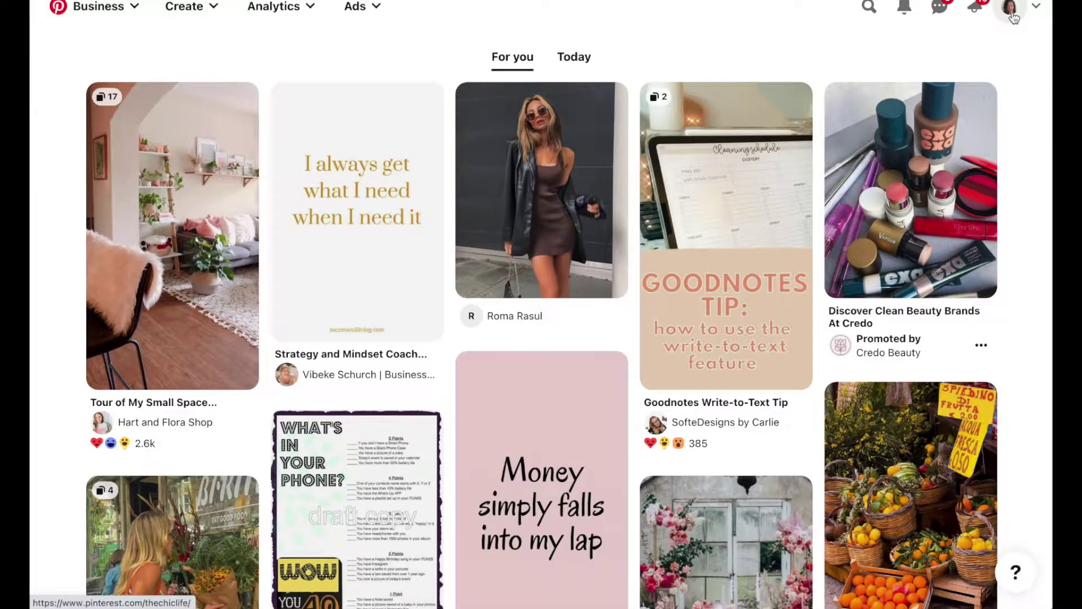
- From the profile's Saved boards, create a board named 'My 2022' marked as secret
left_click(1013, 17)
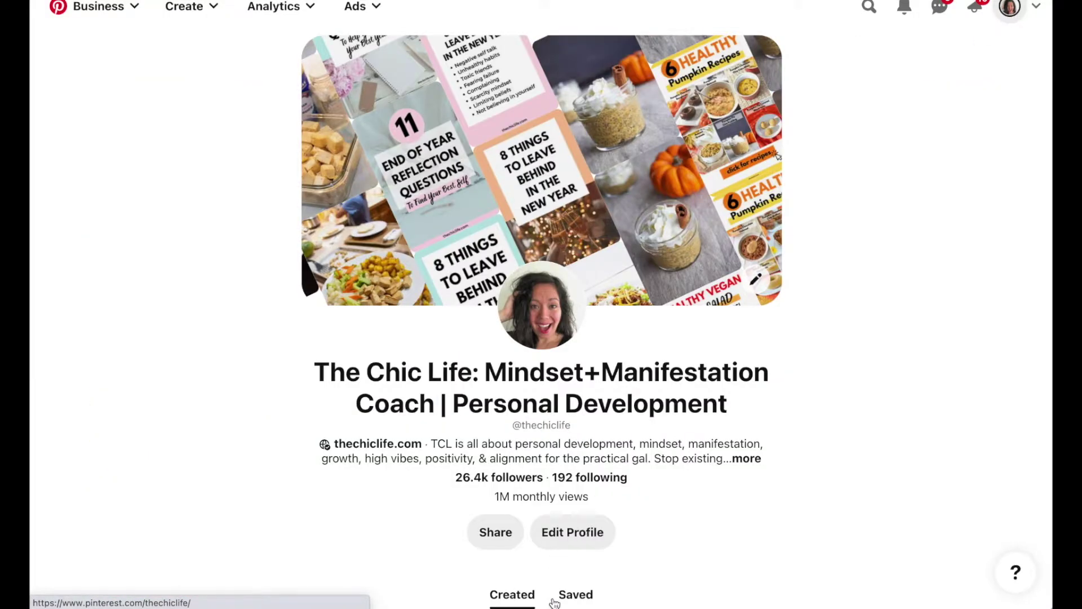
left_click(576, 594)
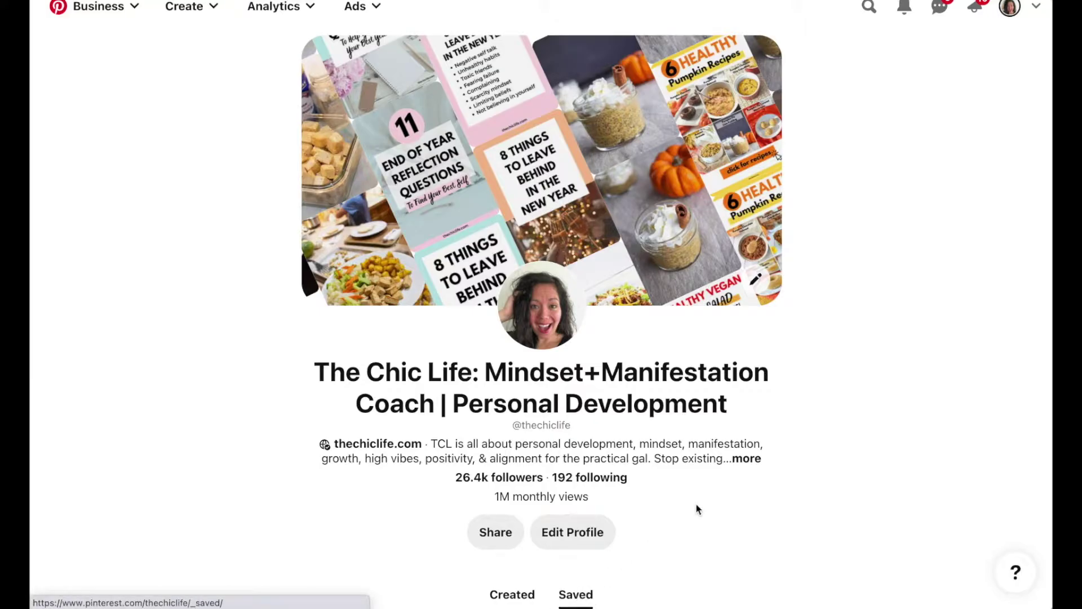
scroll(753, 437, "down", 2)
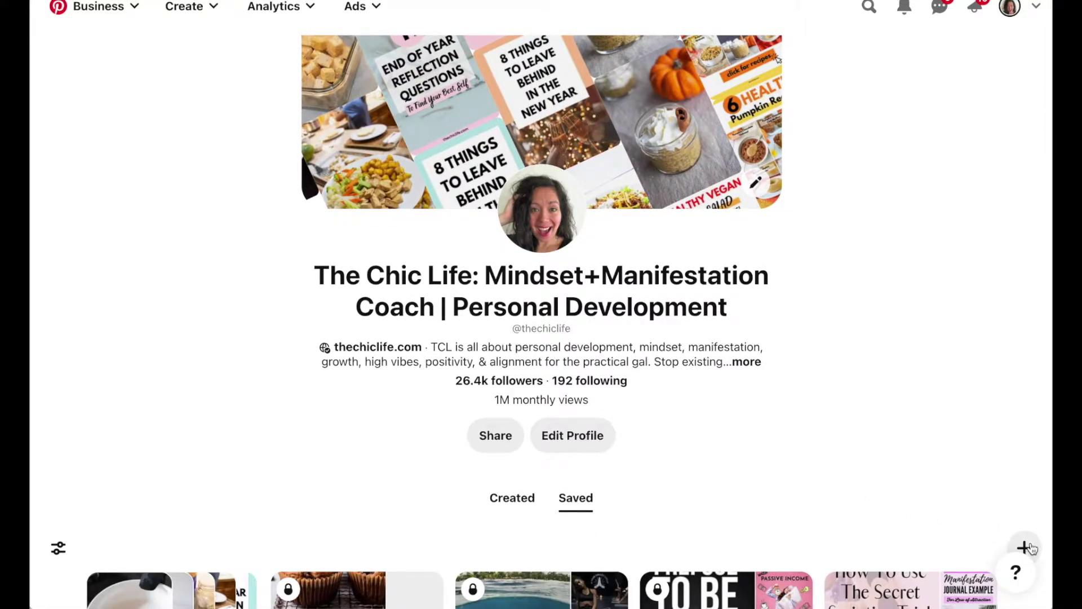
left_click(1027, 547)
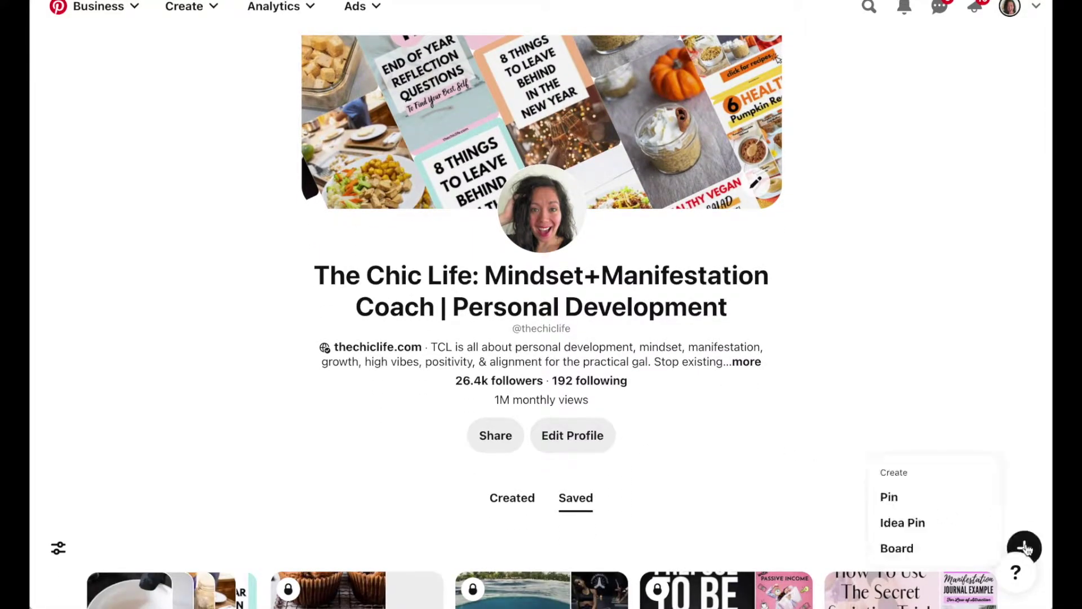
left_click(905, 547)
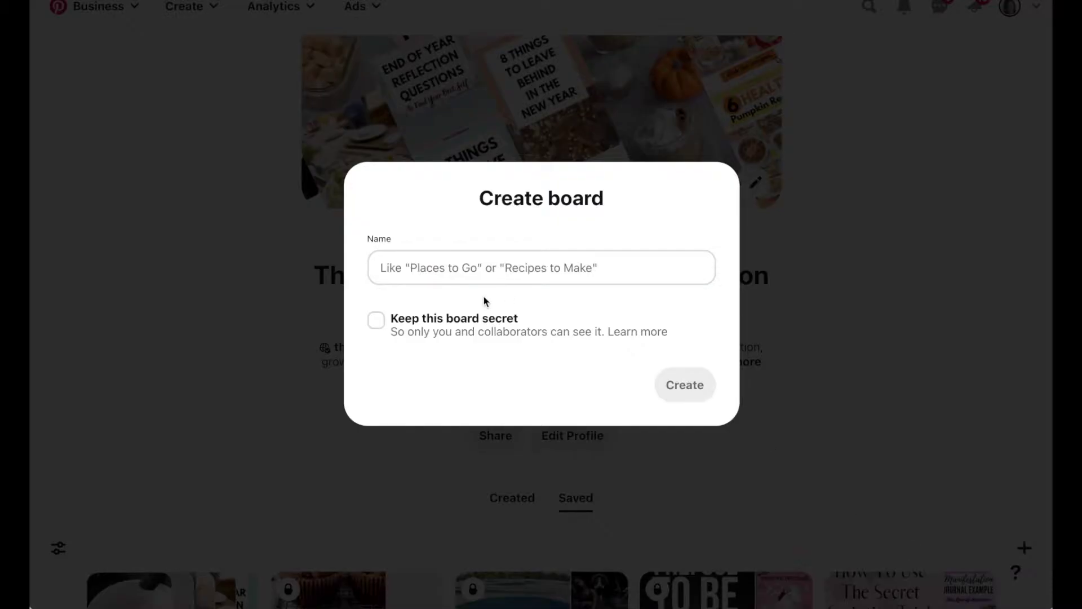
left_click(498, 272)
type("My 2022")
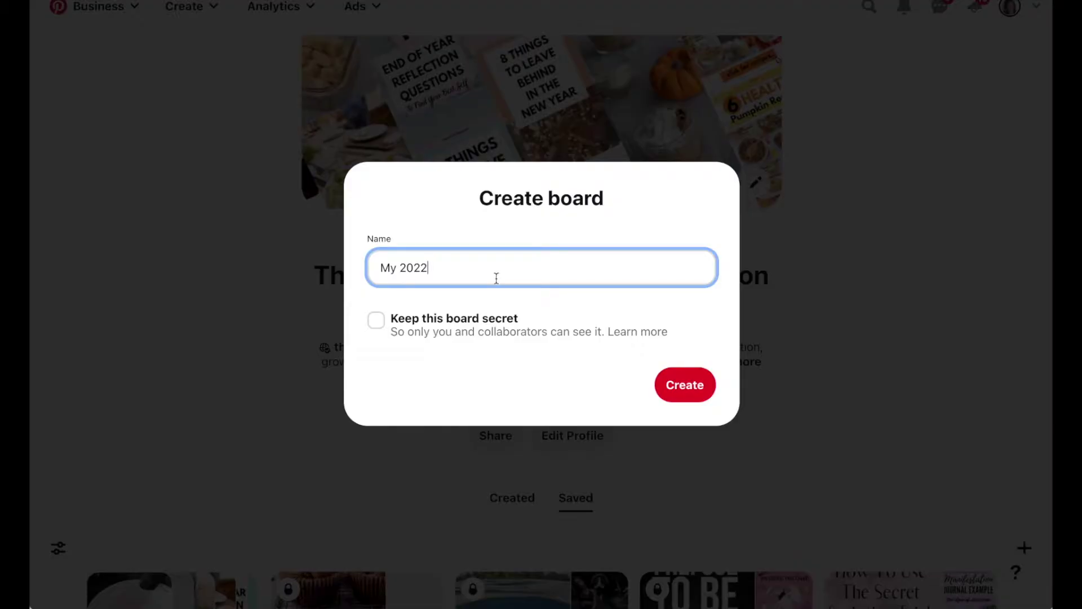
left_click(376, 320)
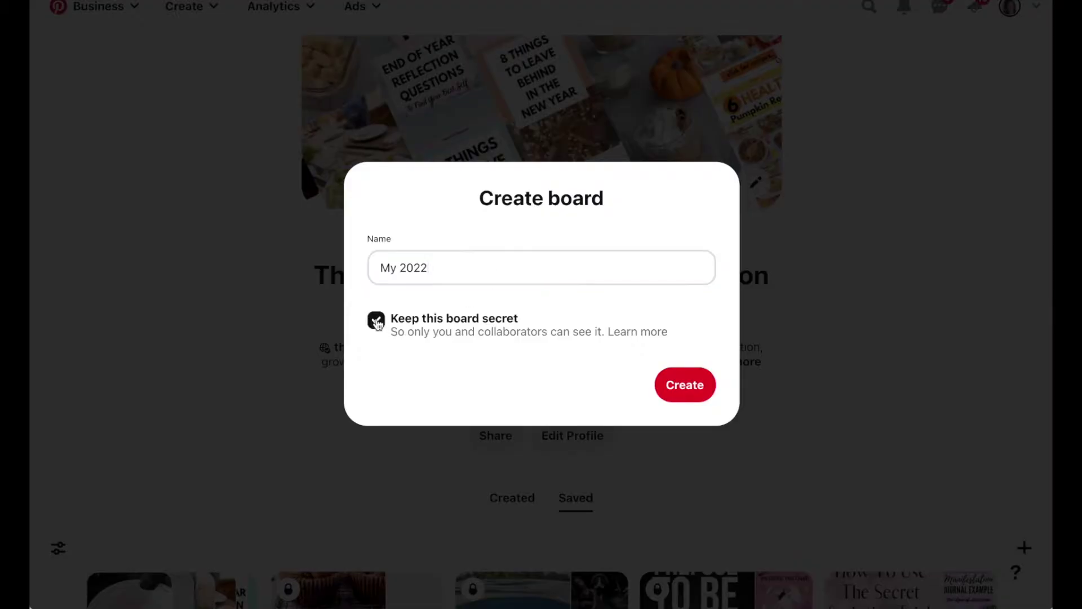
left_click(686, 389)
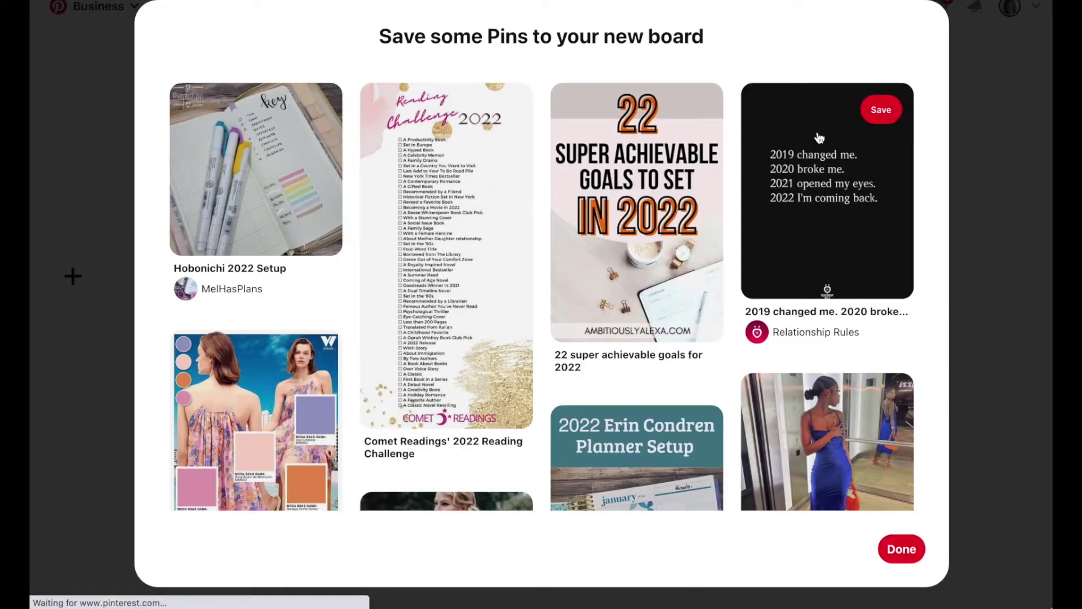
- Choose Done to skip the suggested pins and land on the empty My 2022 board
left_click(922, 553)
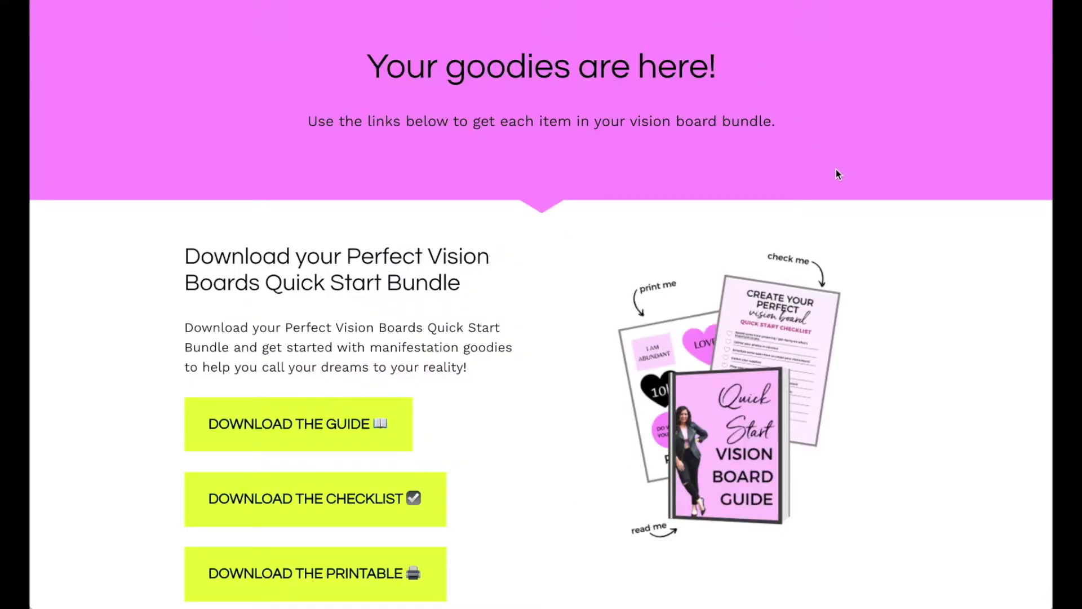
- Scroll through the Quick Start guide and article to Step #3's Option 1 and Option 2
scroll(836, 174, "down", 1)
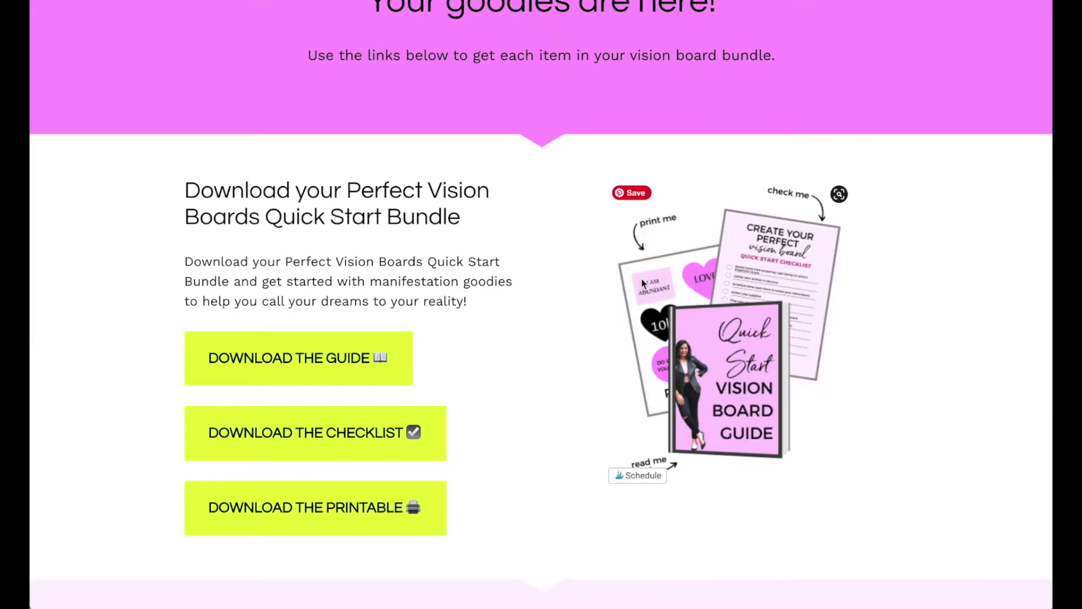
scroll(529, 266, "down", 1)
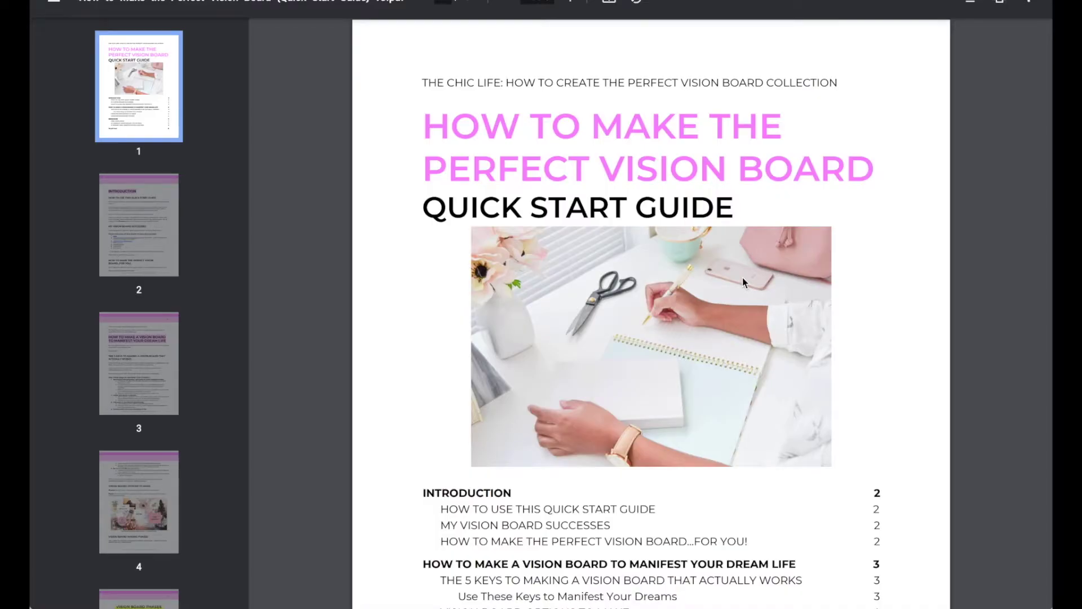
scroll(742, 277, "down", 3)
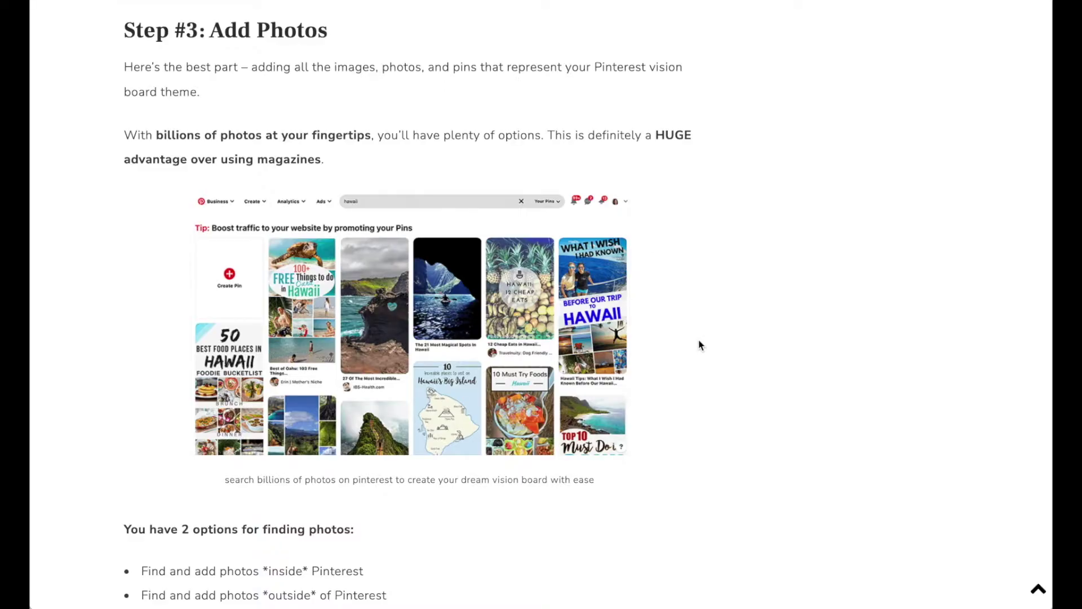
scroll(699, 345, "down", 5)
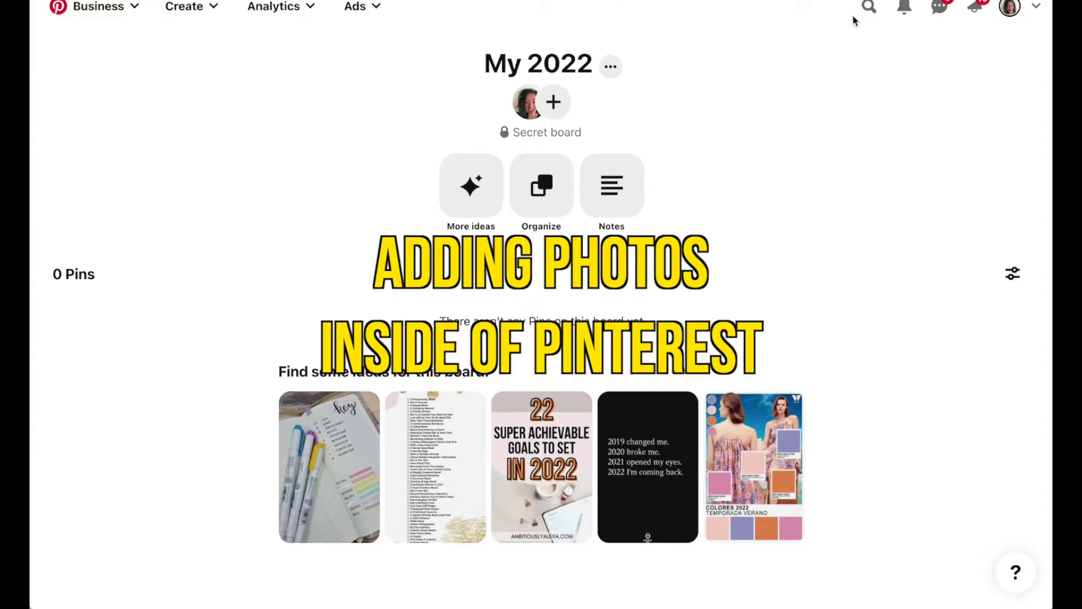
- Search All Pins for 'Paris' and save the beige aesthetic Eiffel Tower pin to My 2022
left_click(869, 8)
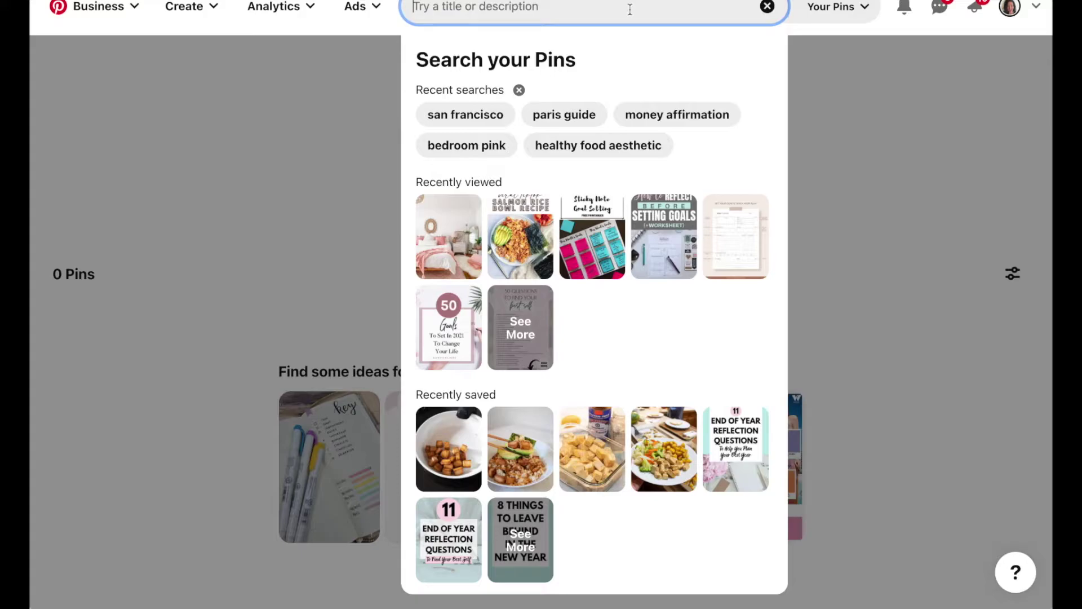
type("Paris")
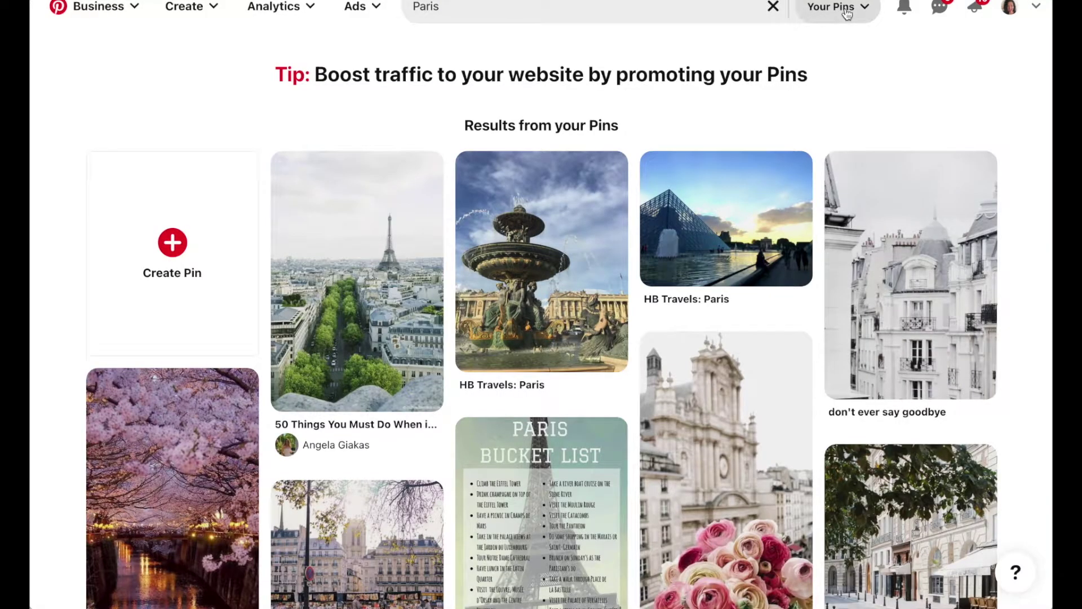
left_click(837, 14)
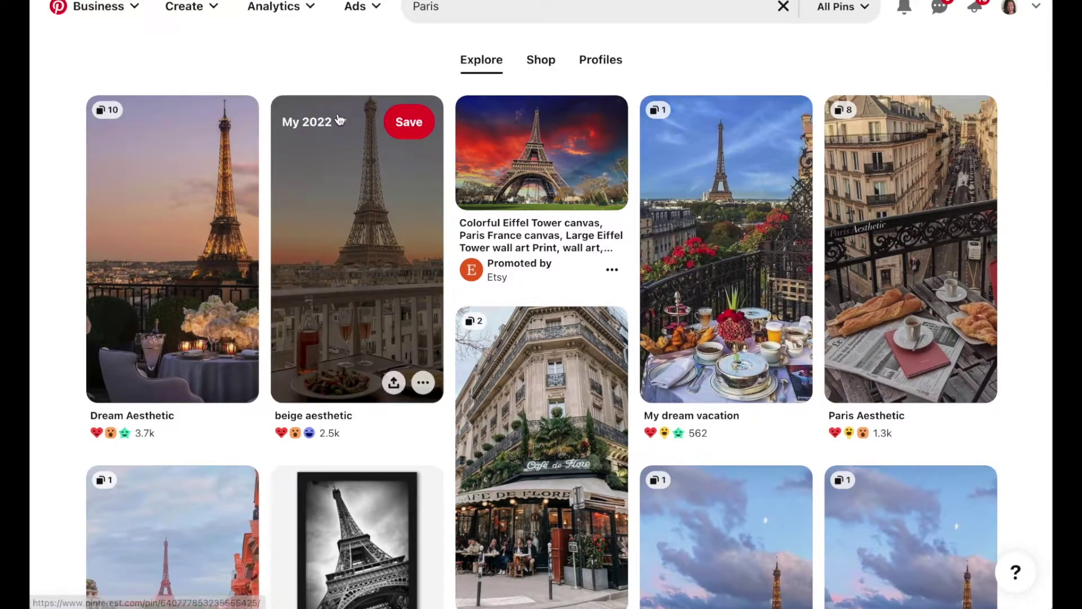
left_click(341, 122)
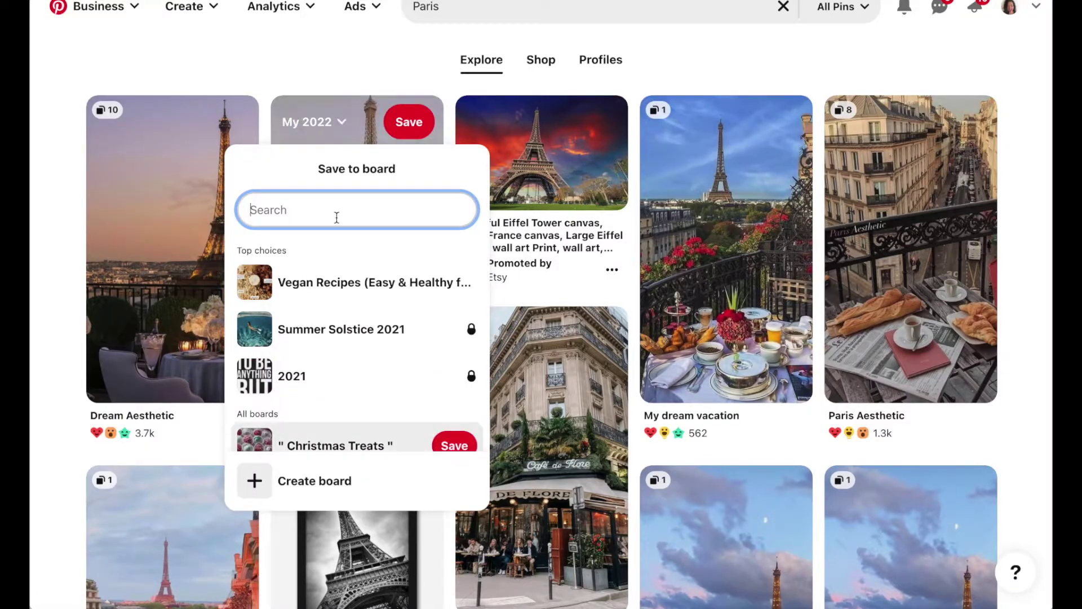
type("my 2022")
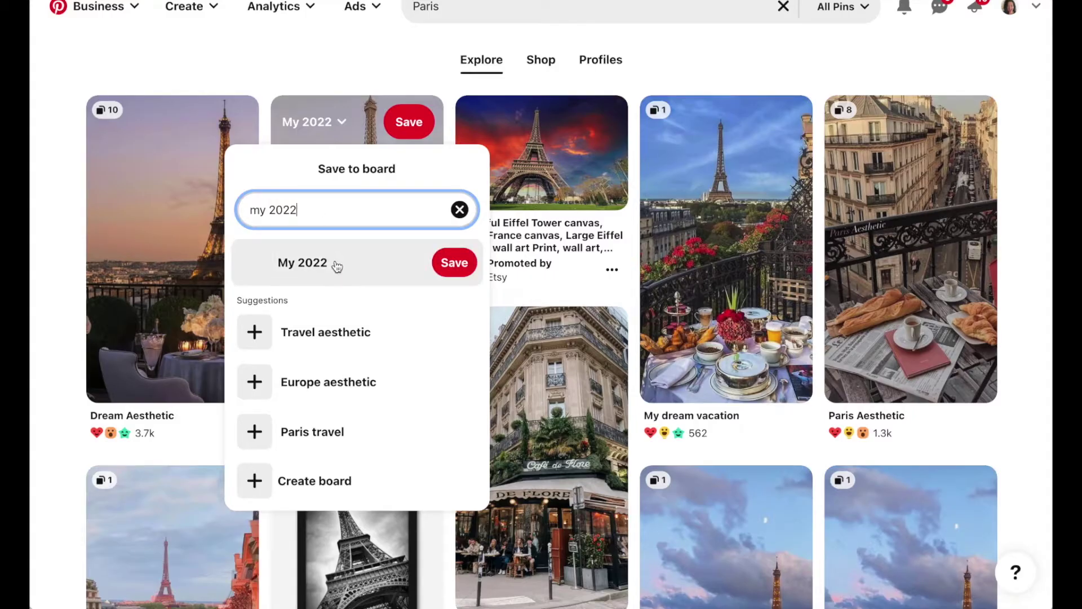
left_click(459, 266)
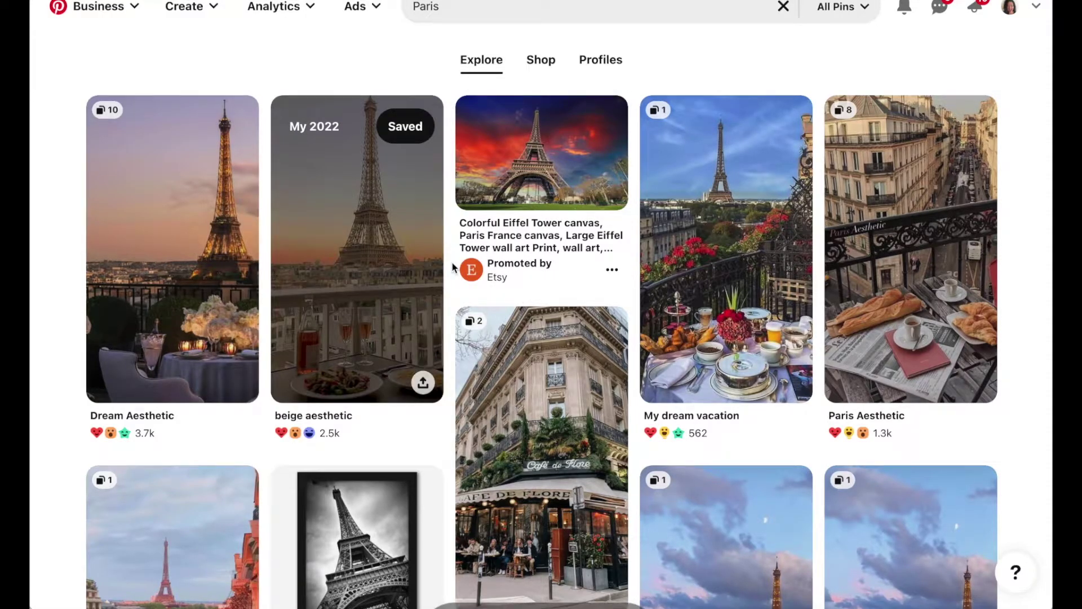
scroll(834, 421, "down", 9)
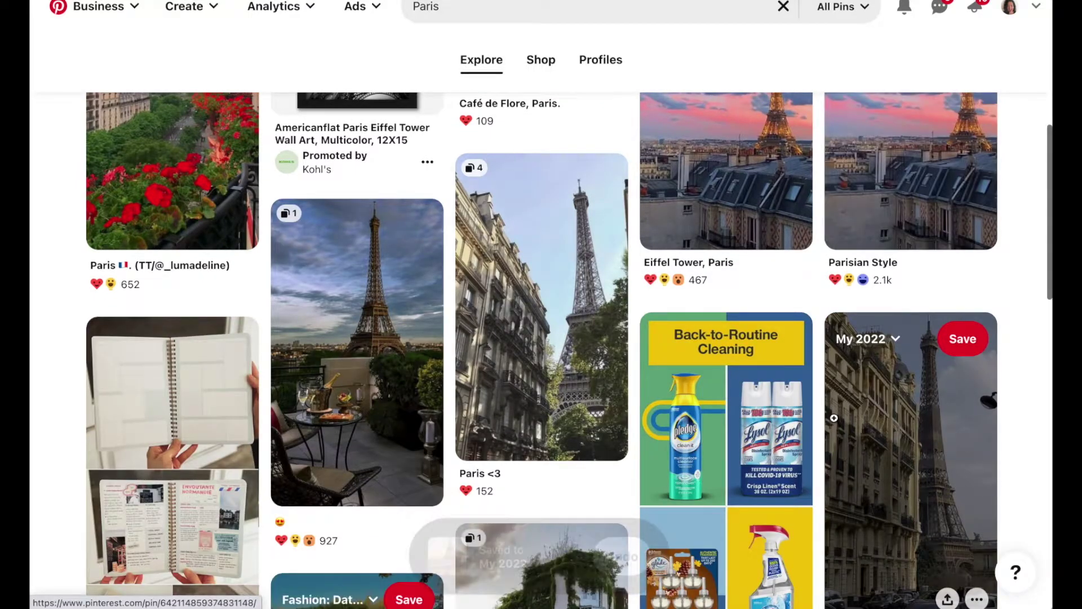
- Search 'bedroom' and save the Scandi boho bedroom pin to My 2022
left_click(594, 11)
key("ctrl+a")
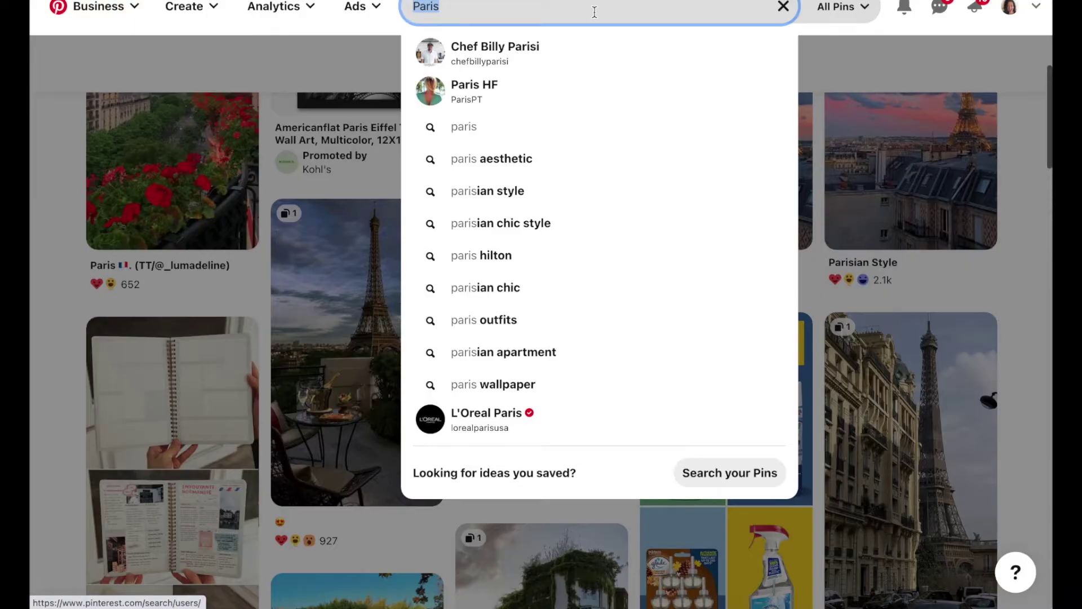
type("bedroom")
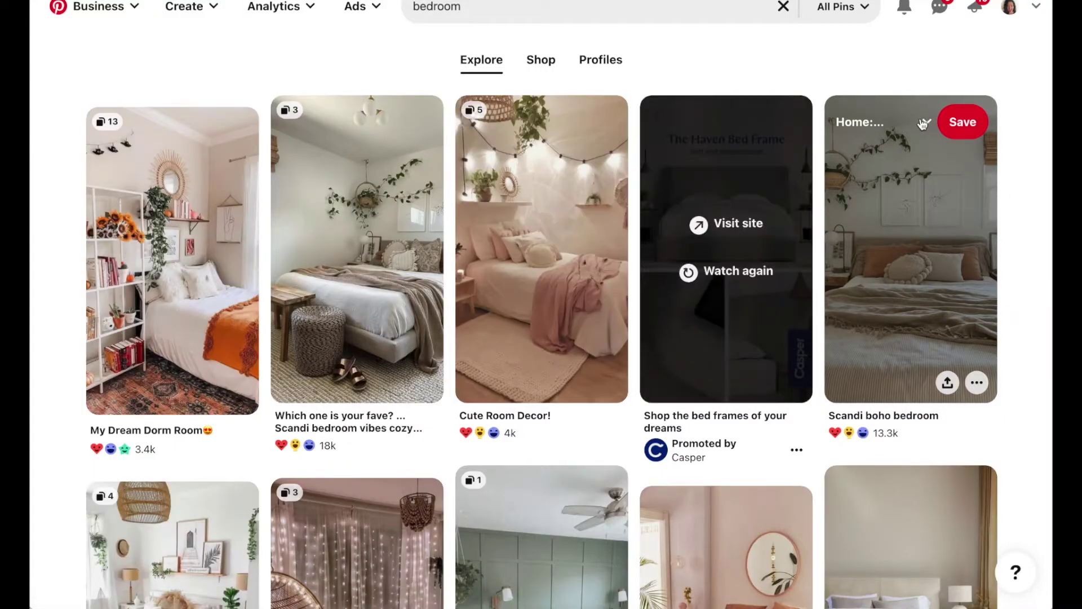
left_click(919, 122)
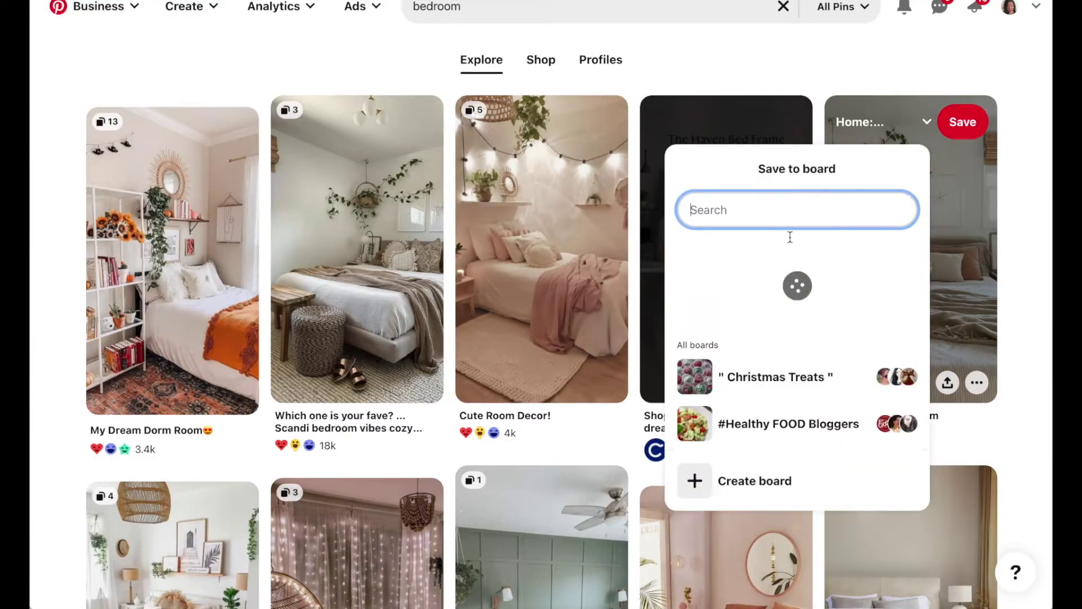
left_click(895, 283)
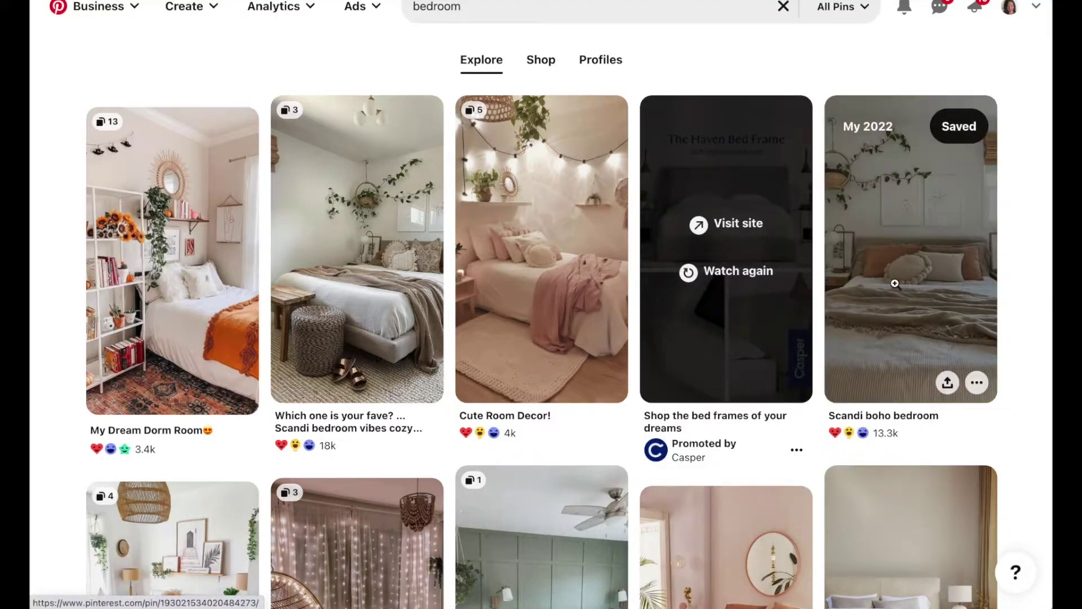
- Refine the search to 'bedroom aesthetic cozy' and save the White cozy bedroom pin to My 2022
left_click(475, 7)
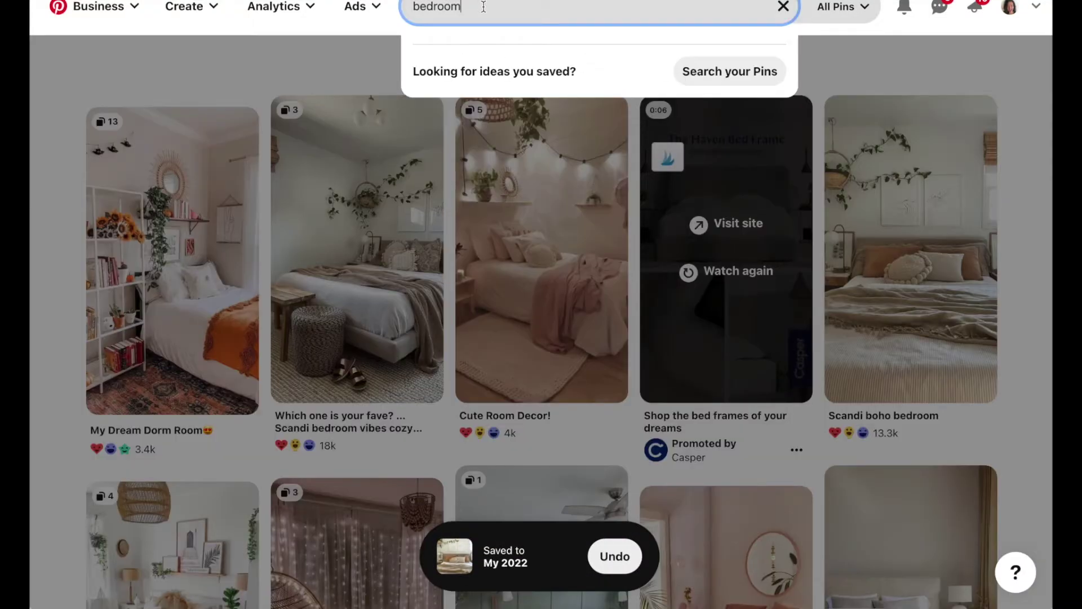
type("aestheti")
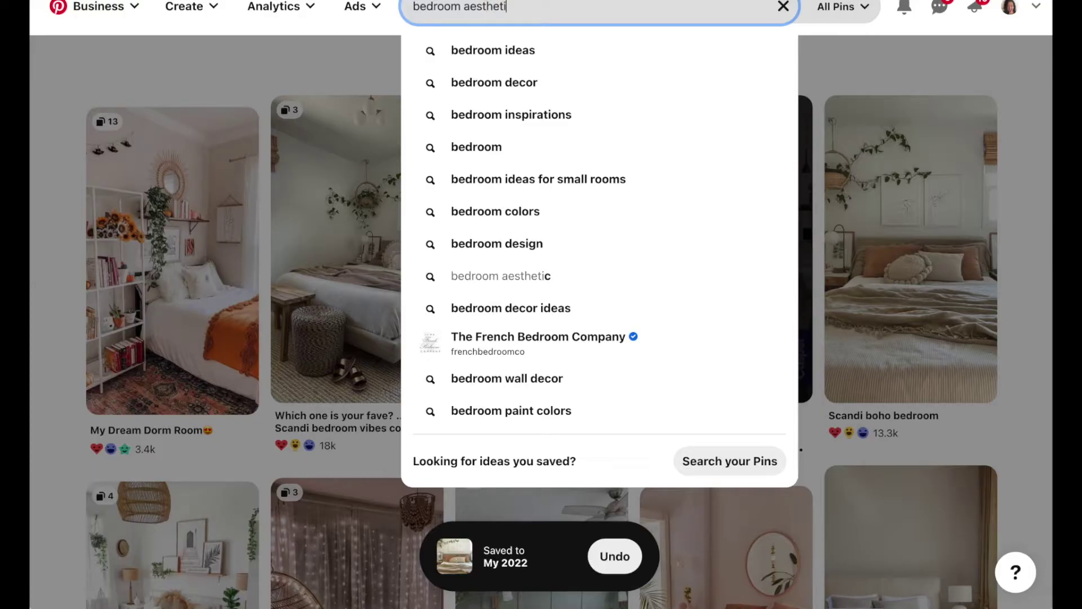
type("c cozy")
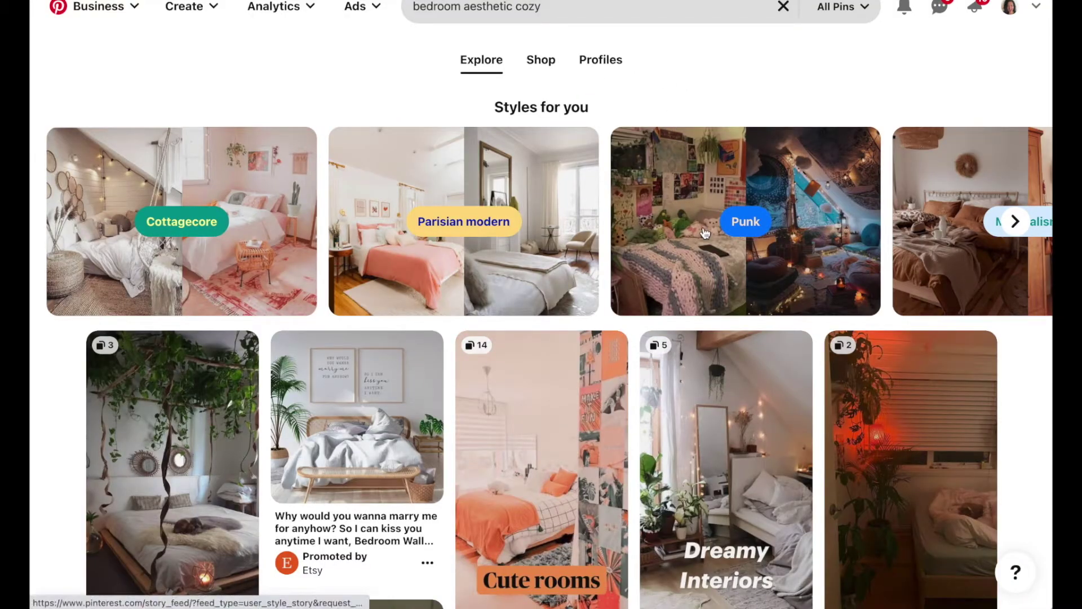
scroll(704, 233, "down", 2)
scroll(862, 273, "down", 5)
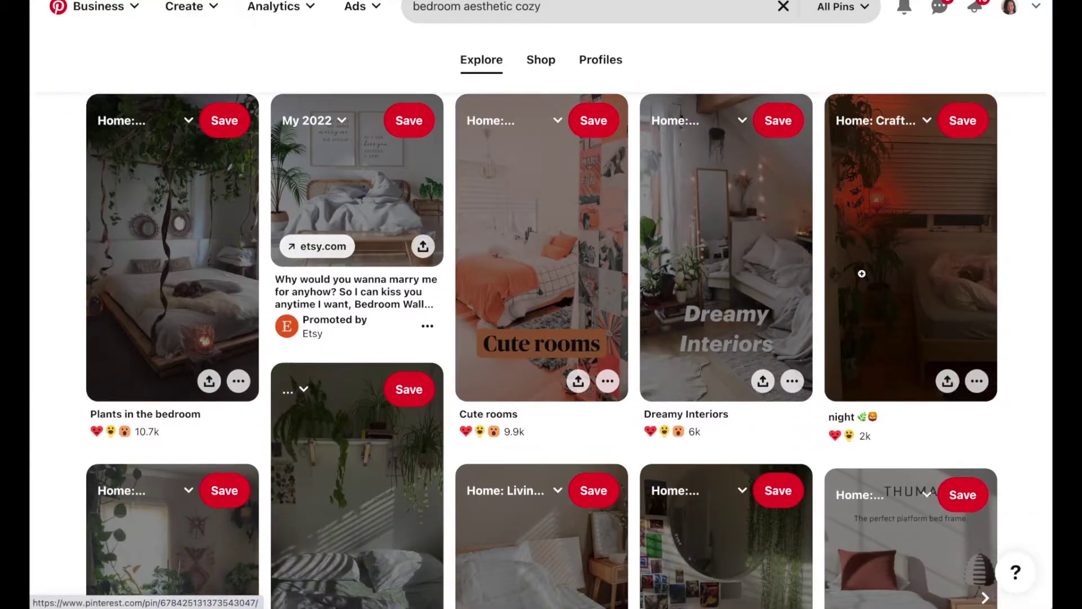
scroll(862, 276, "down", 4)
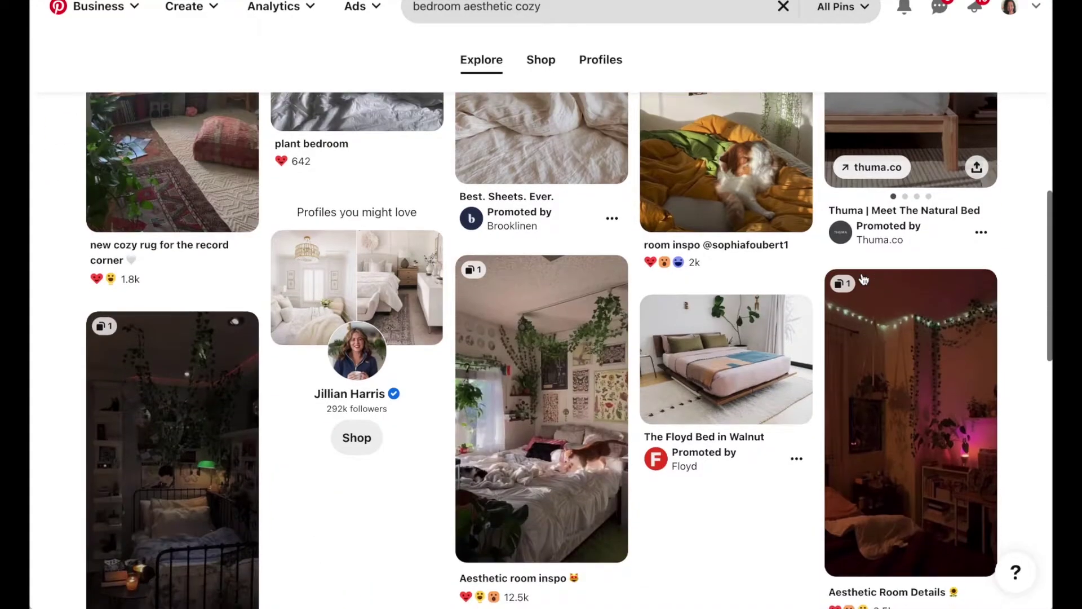
scroll(862, 273, "down", 2)
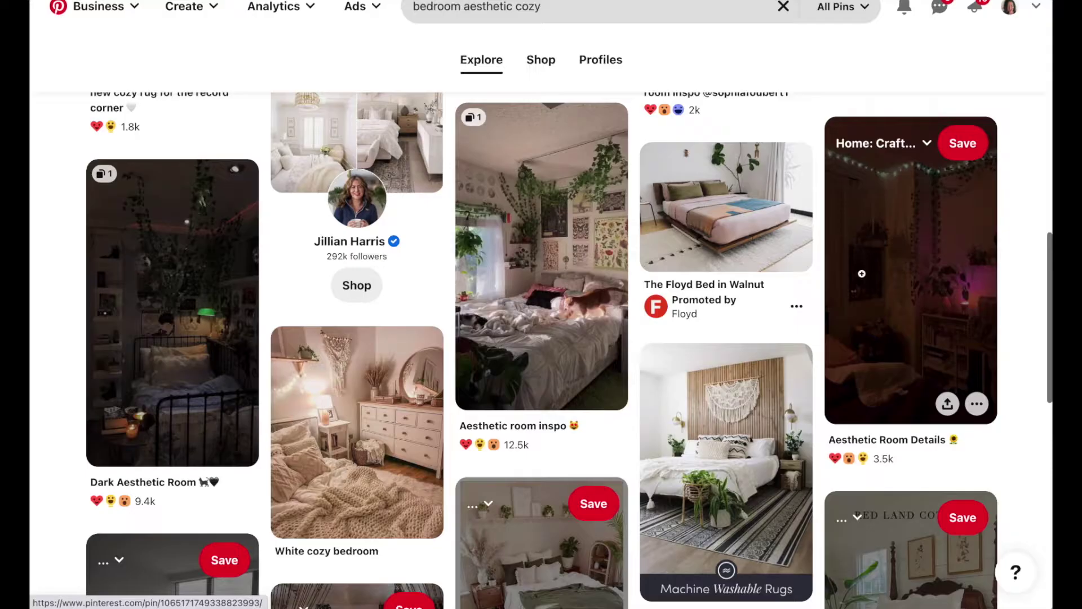
scroll(278, 174, "down", 2)
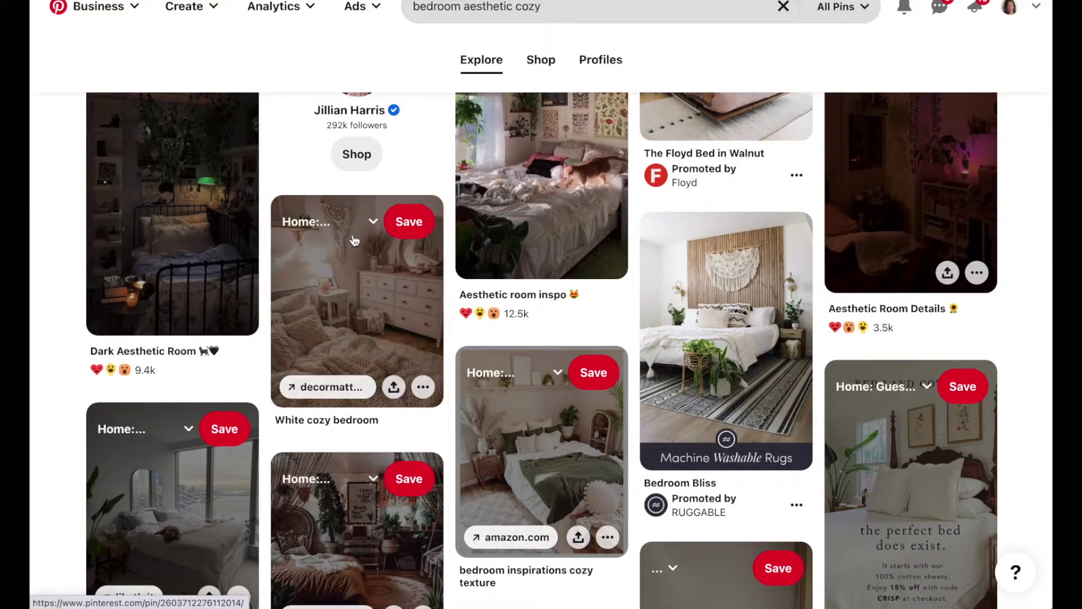
left_click(366, 225)
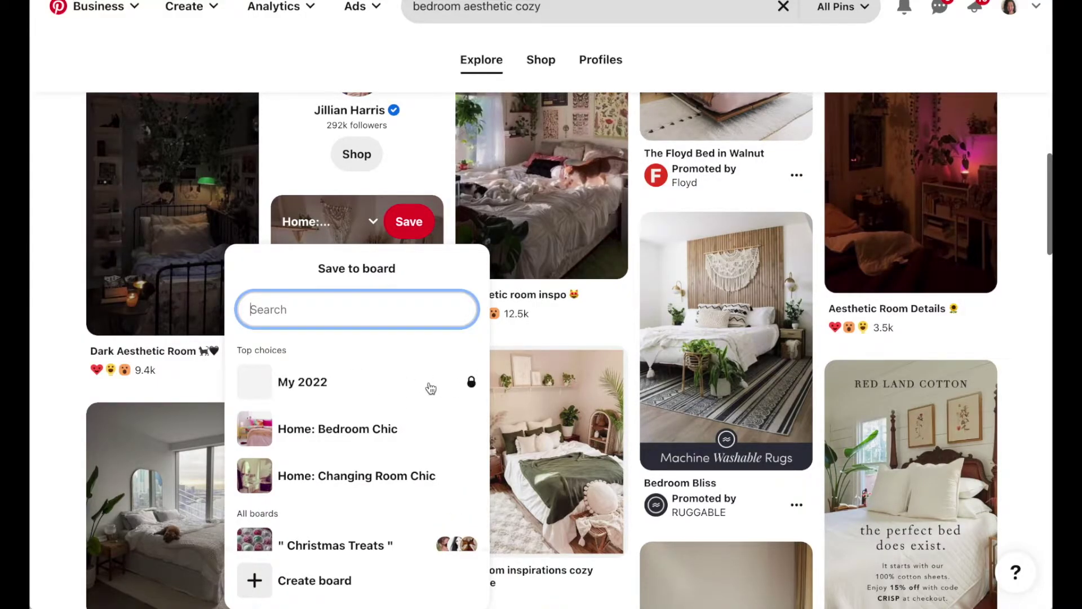
left_click(431, 388)
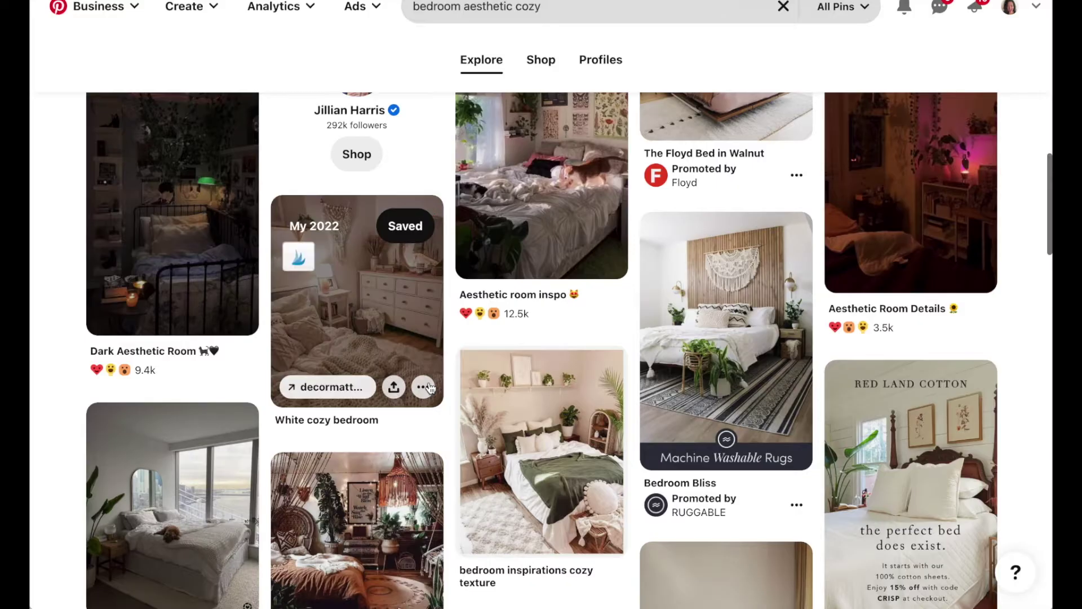
left_click(556, 10)
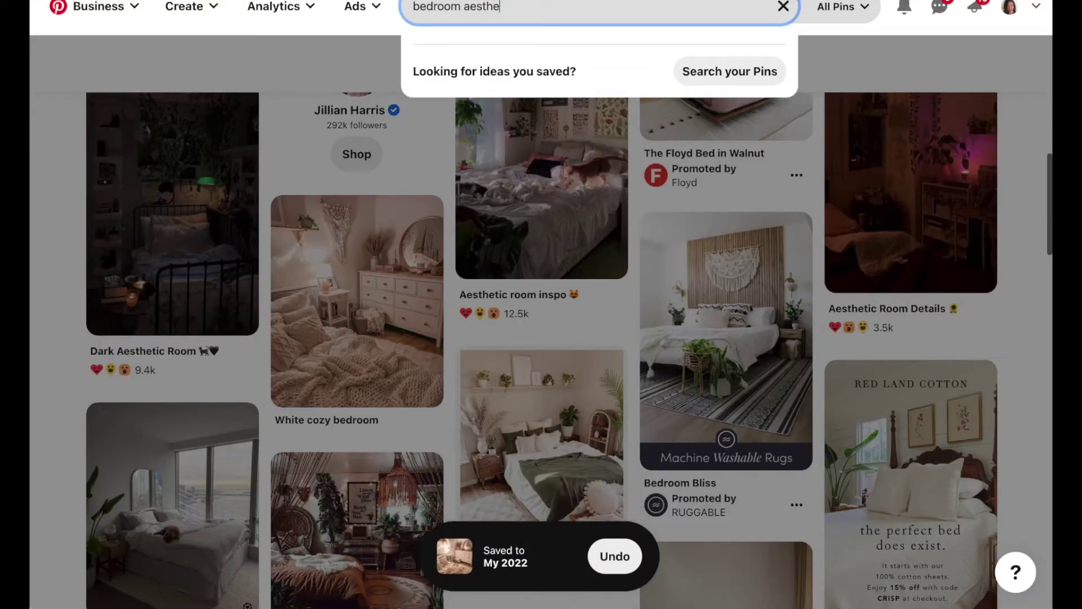
- Search 'bedroom pink', save 'The List Issue 04' pink chair pin to My 2022, and open it
key("BackSpace")
key("BackSpace")
key("BackSpace")
key("BackSpace")
key("BackSpace")
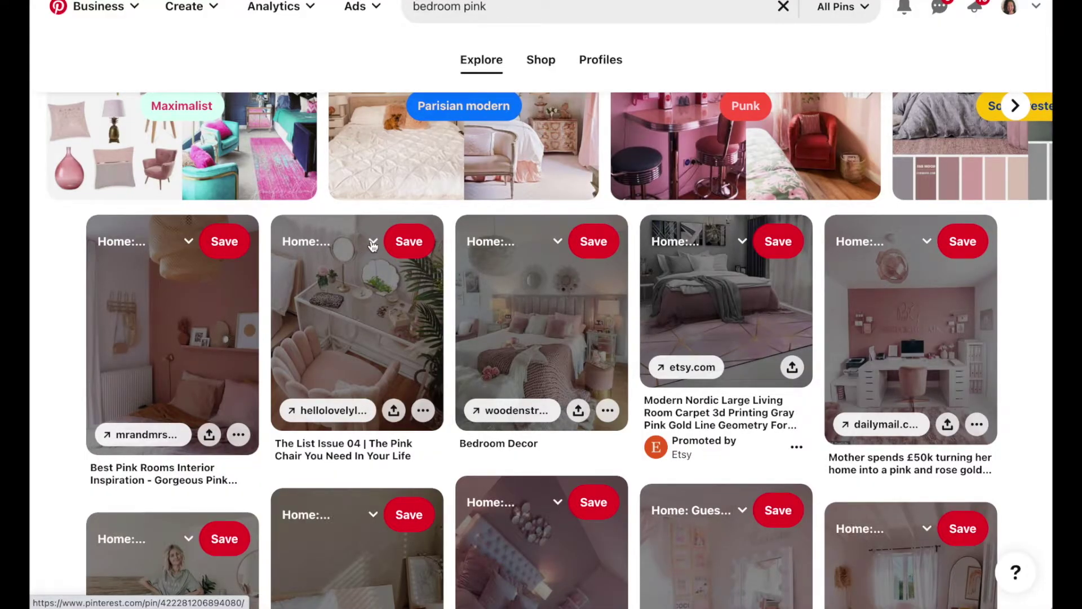
left_click(373, 243)
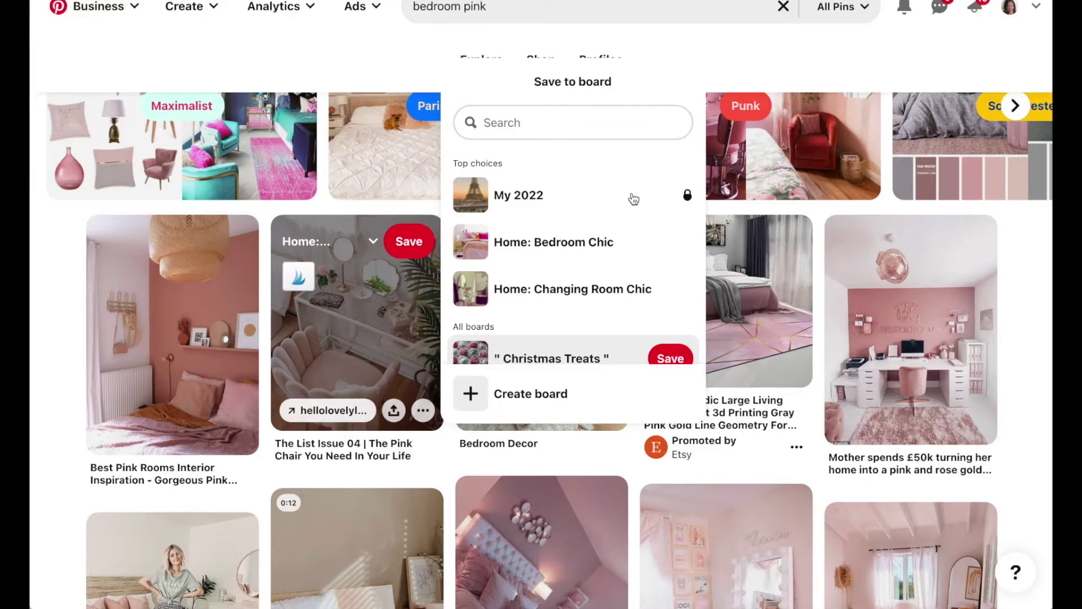
left_click(634, 199)
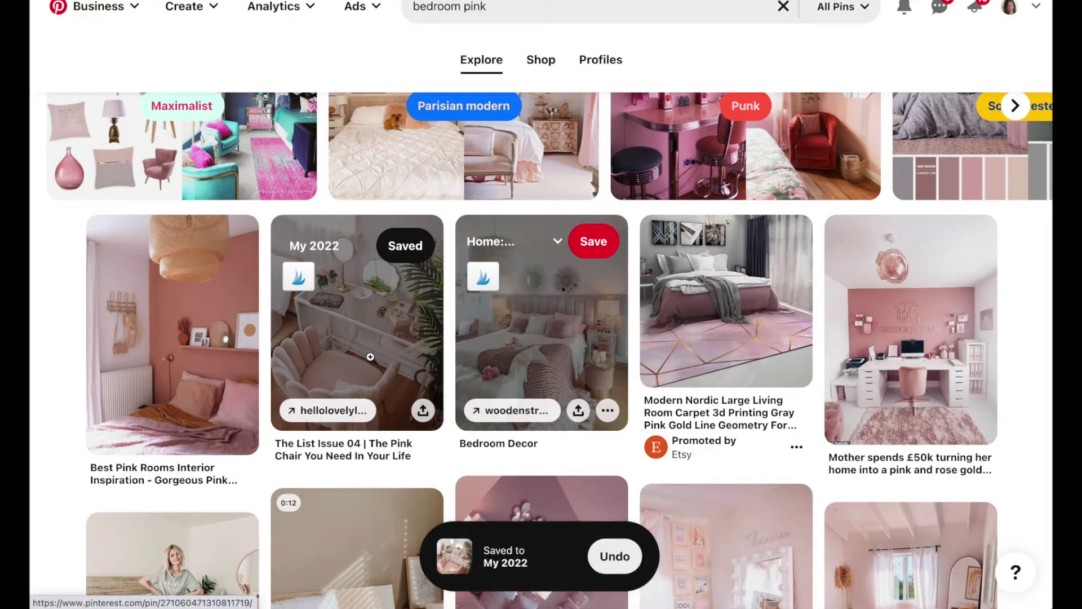
left_click(364, 337)
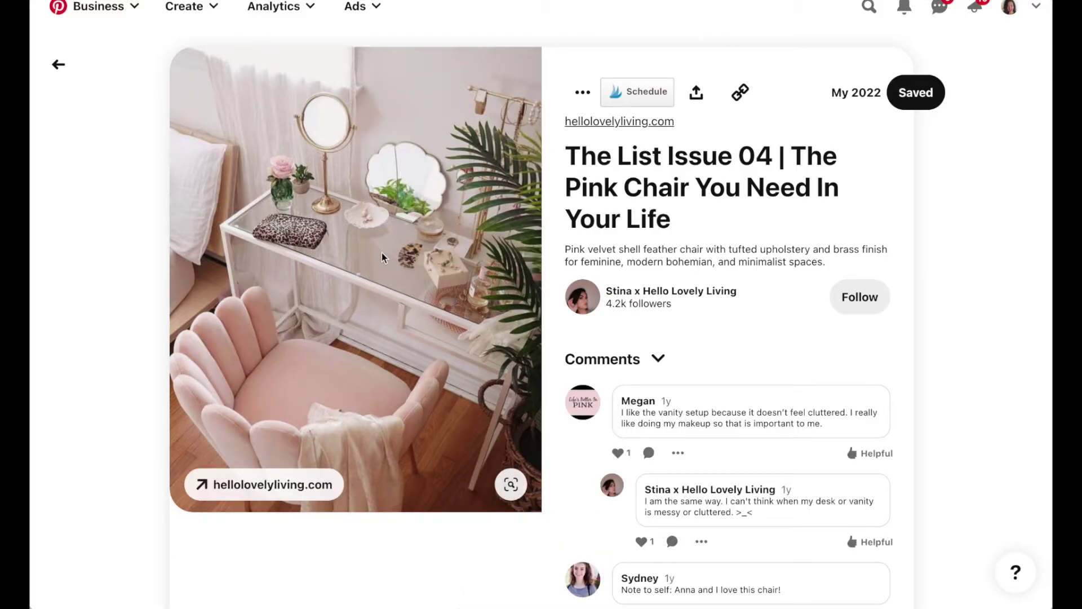
- Save a pink bedroom pin from More like this to My 2022, then go to the profile
scroll(908, 331, "down", 10)
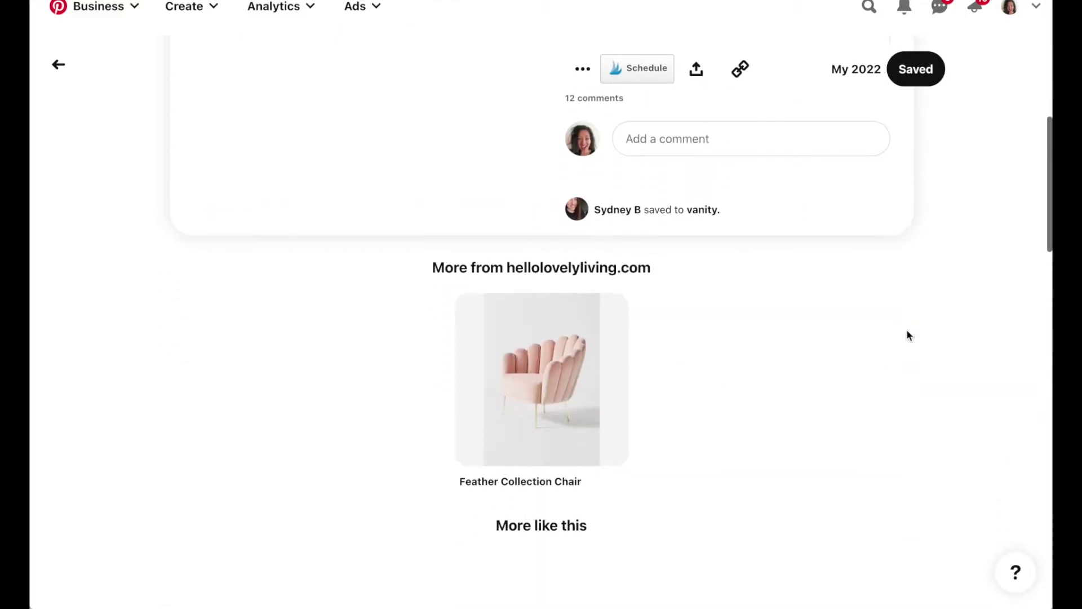
scroll(907, 333, "down", 6)
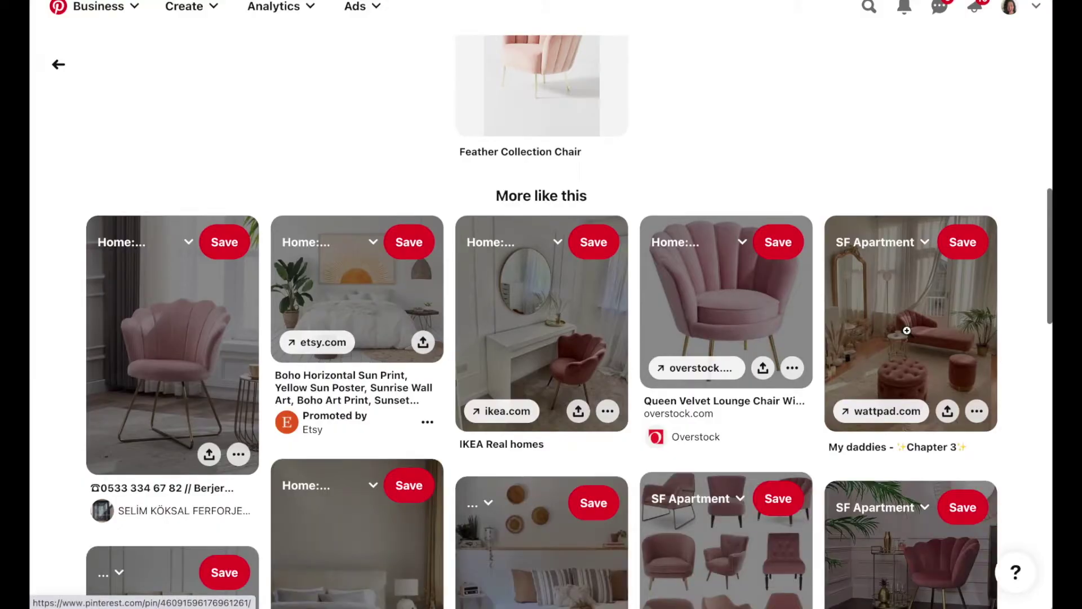
scroll(906, 331, "down", 3)
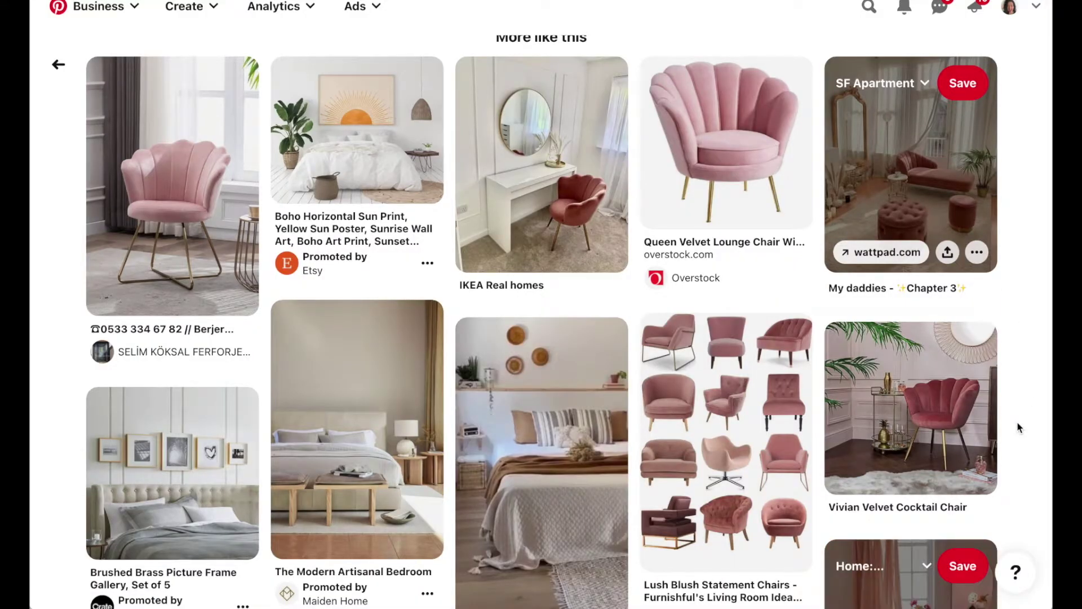
scroll(878, 473, "down", 2)
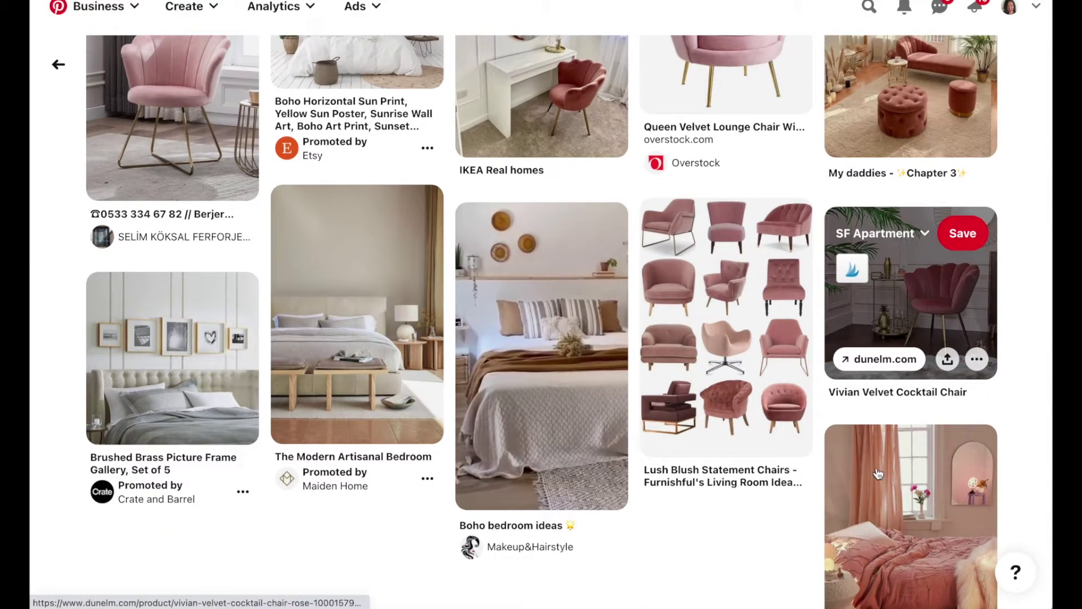
scroll(878, 473, "down", 3)
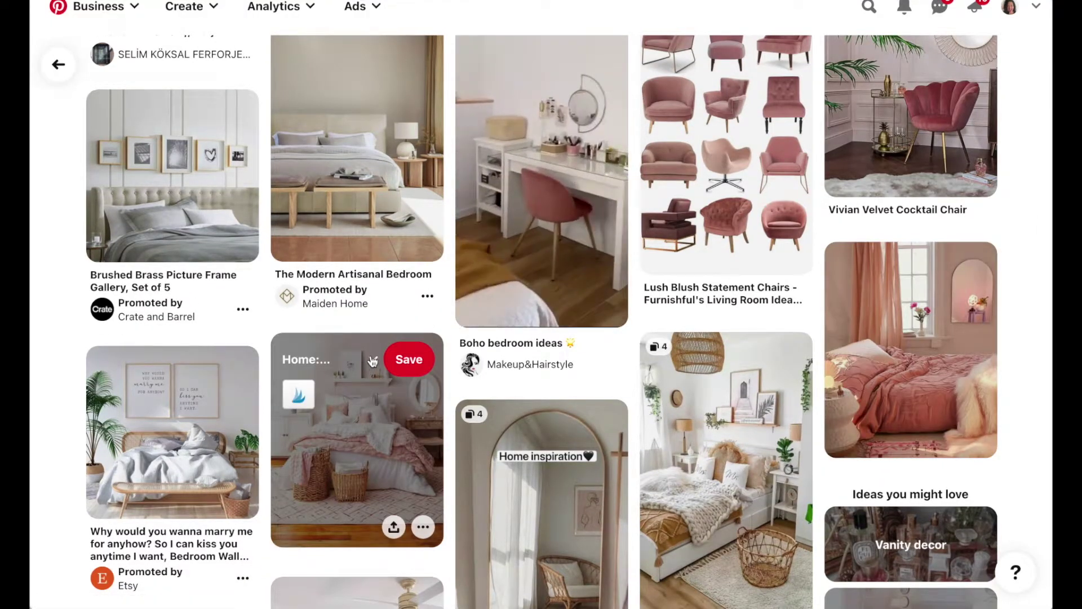
left_click(372, 360)
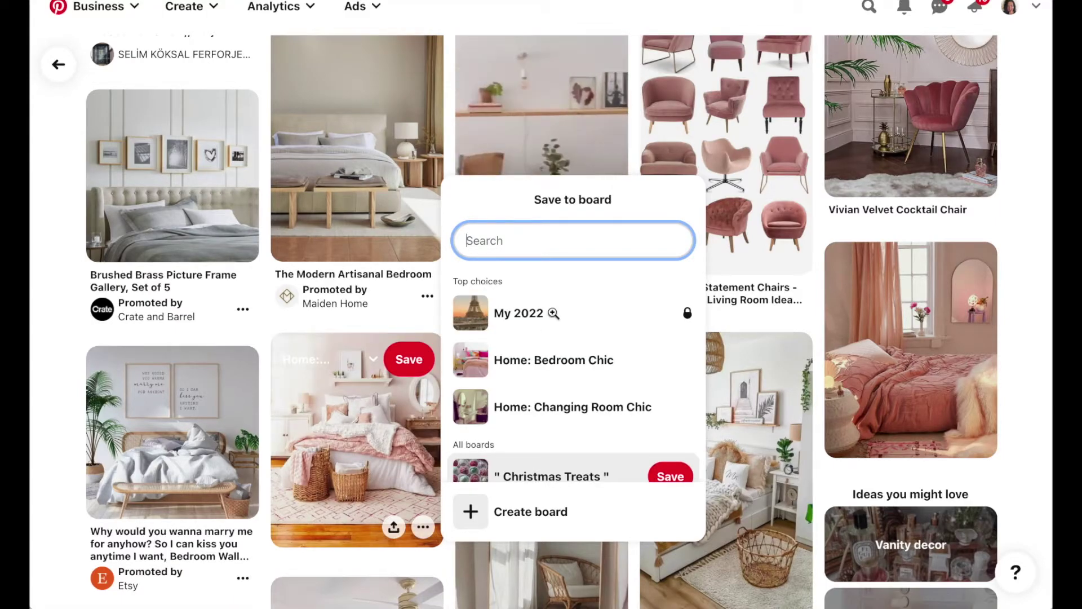
left_click(563, 313)
left_click(1009, 9)
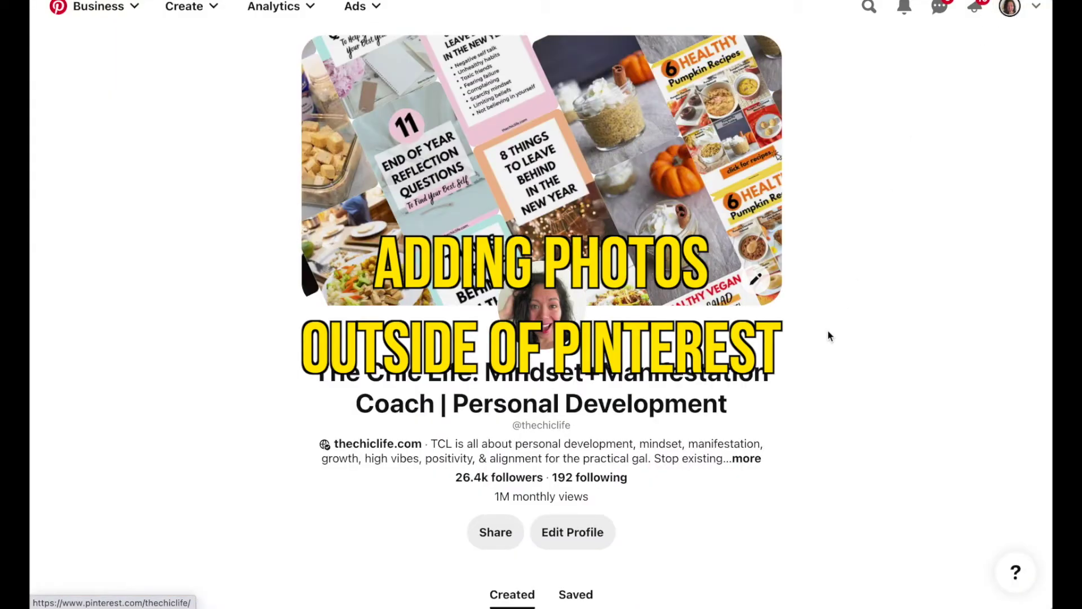
- Open the My 2022 board from the Saved boards to view its 5 pins
left_click(575, 594)
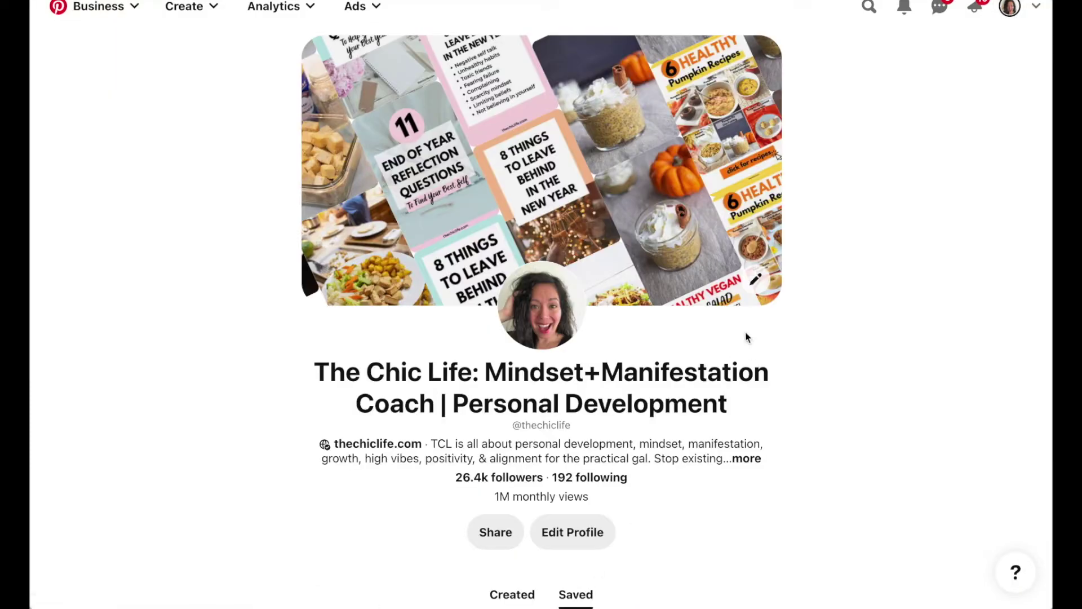
scroll(661, 457, "down", 3)
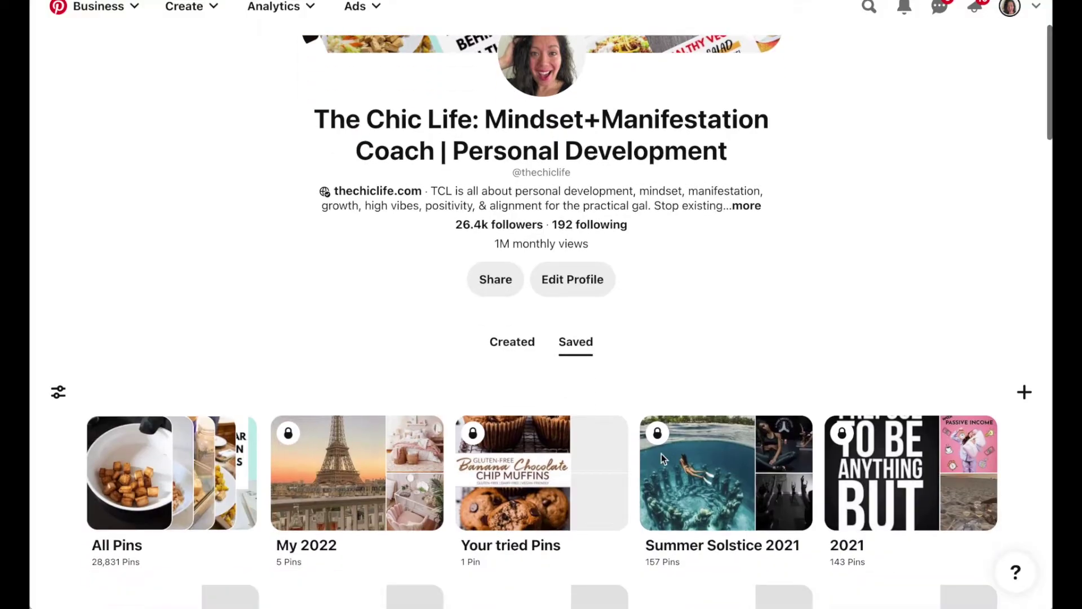
left_click(385, 479)
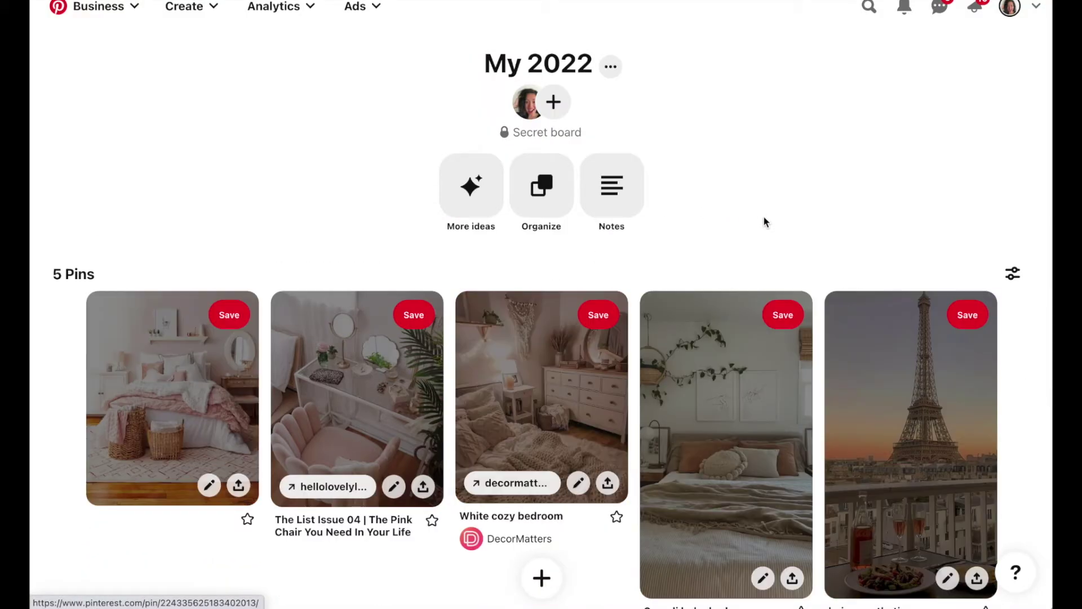
left_click(542, 578)
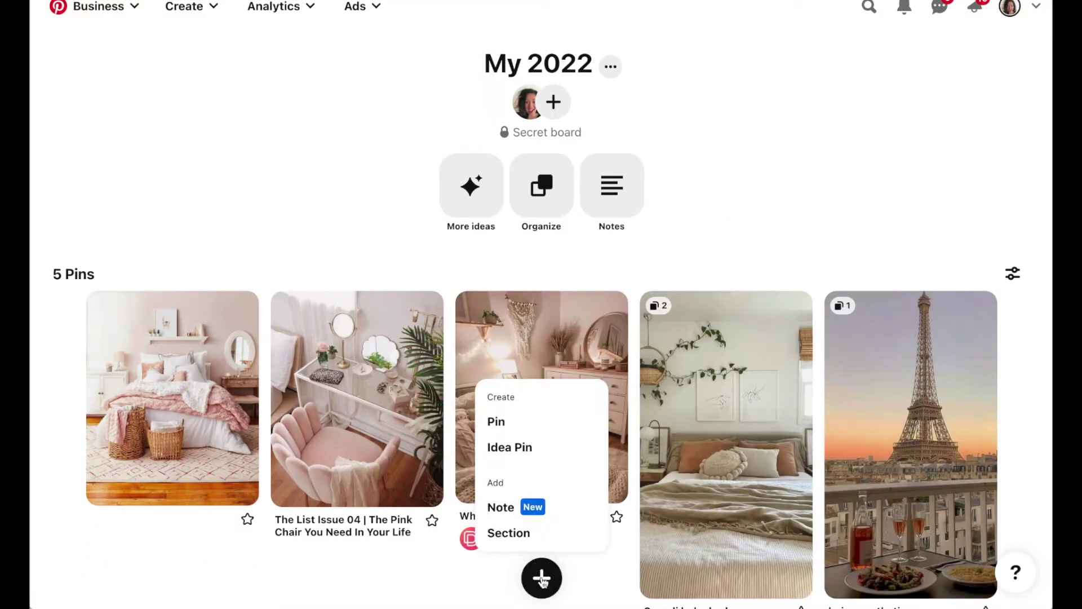
left_click(496, 421)
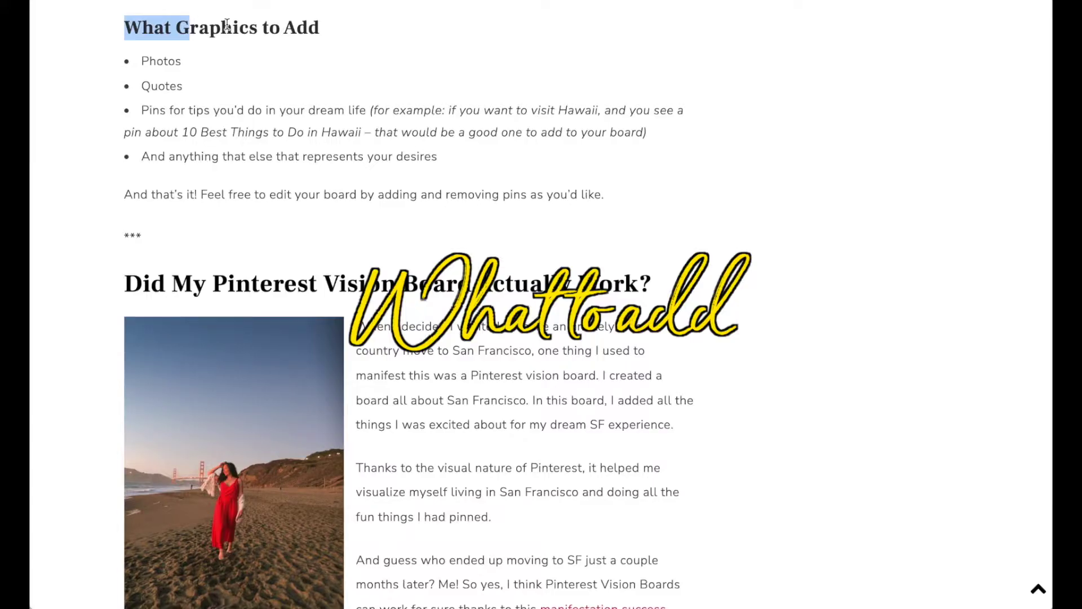
left_click_drag(190, 28, 409, 176)
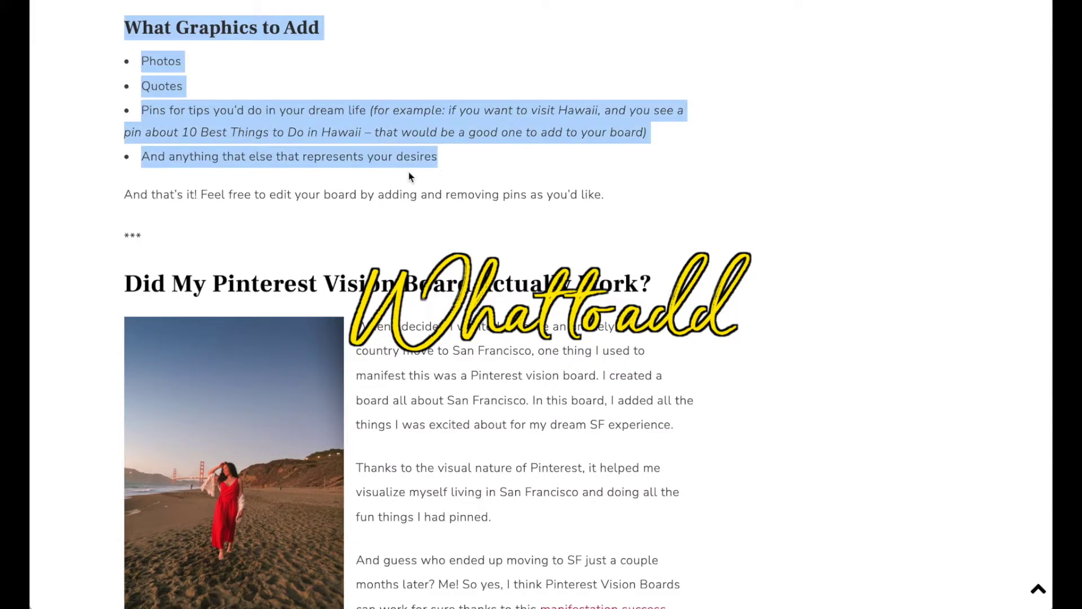
left_click(520, 159)
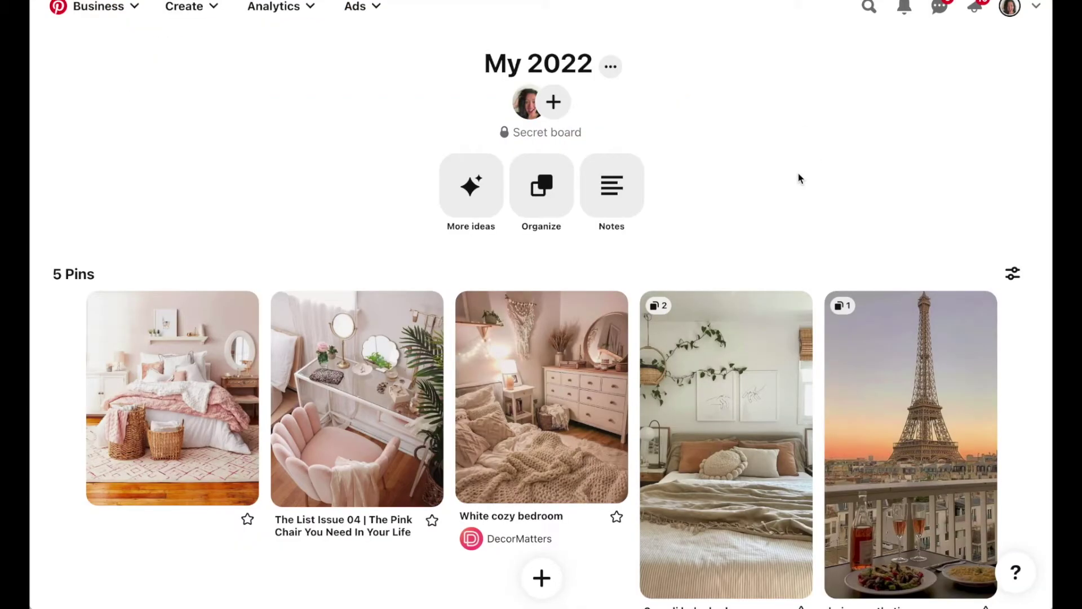
- Search All Pins for 'money affirmation' and save the 'I attract money easily every day' pin to My 2022
left_click(868, 8)
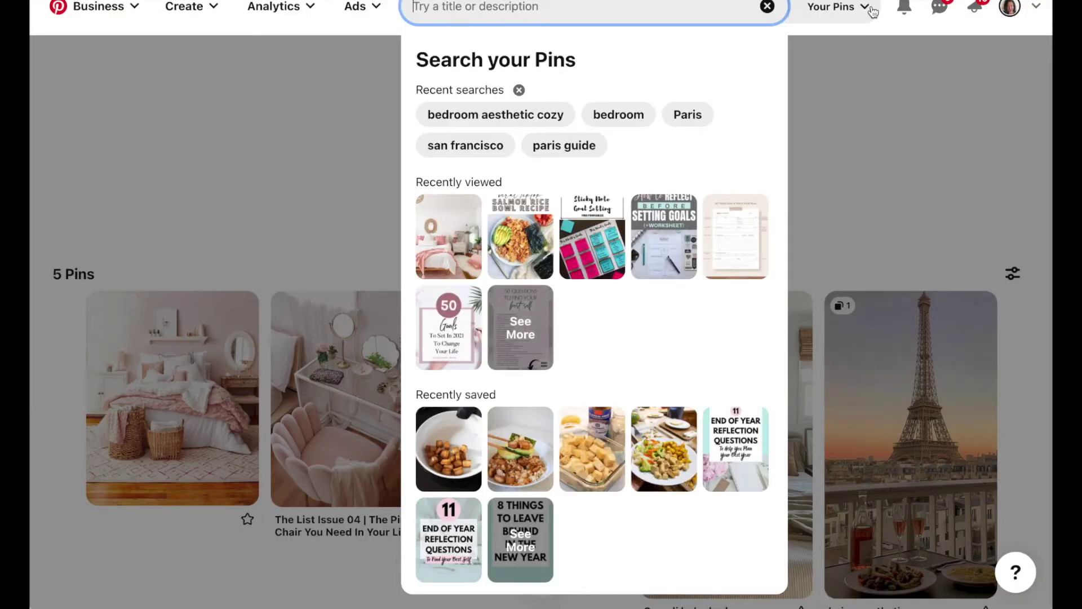
type("mon")
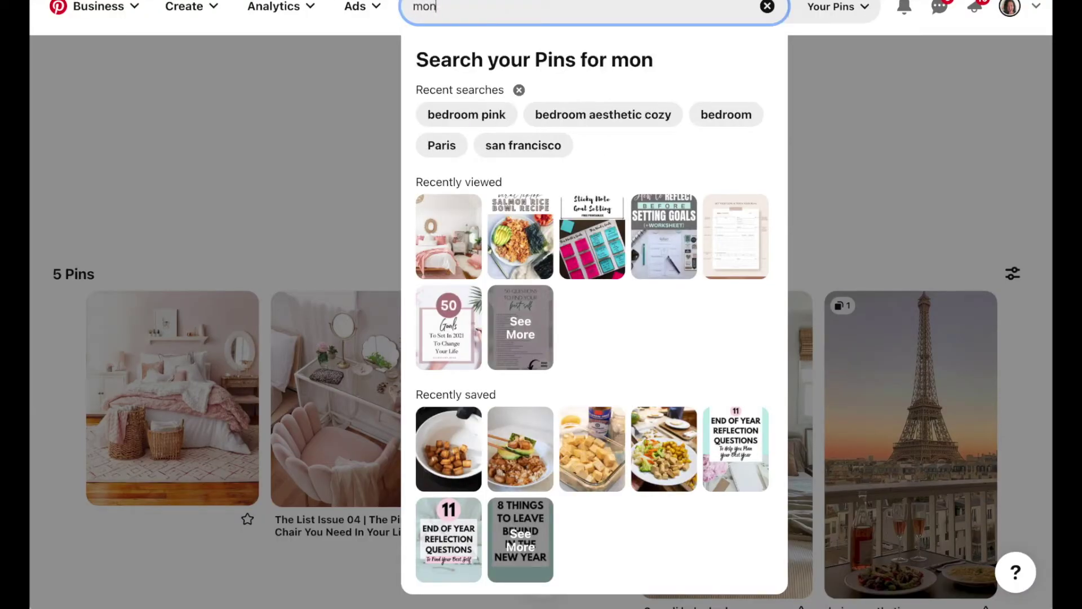
type("ey affiration")
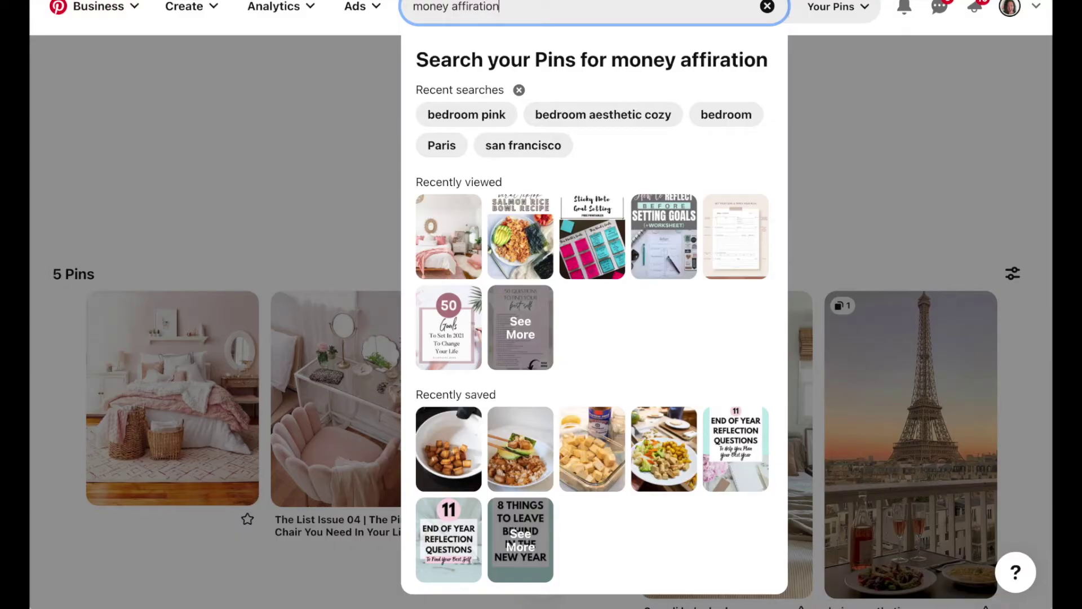
key("BackSpace")
key("BackSpace")
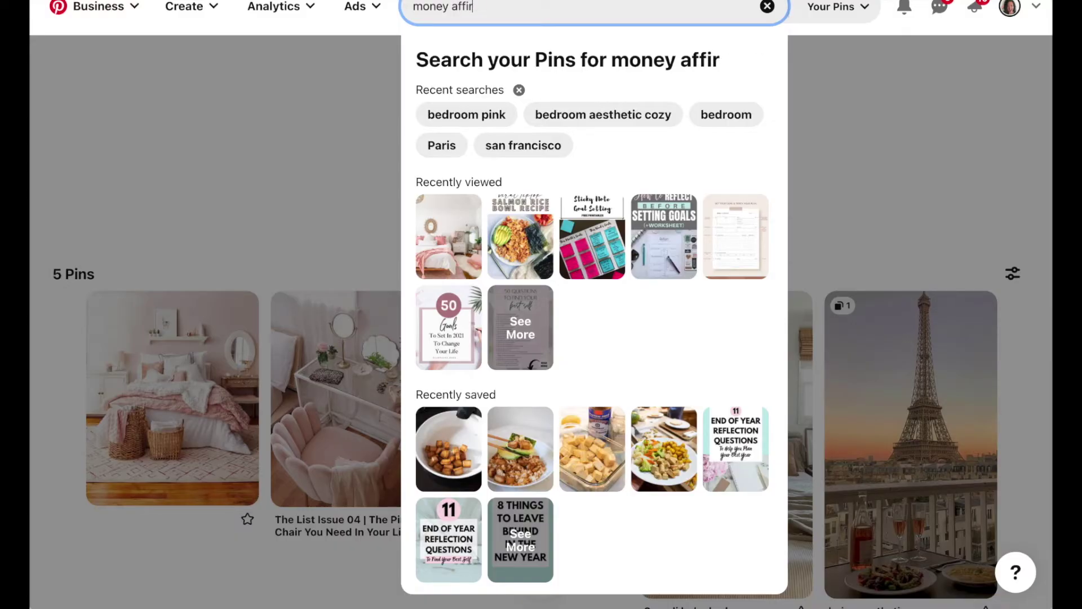
type("mation")
key("Return")
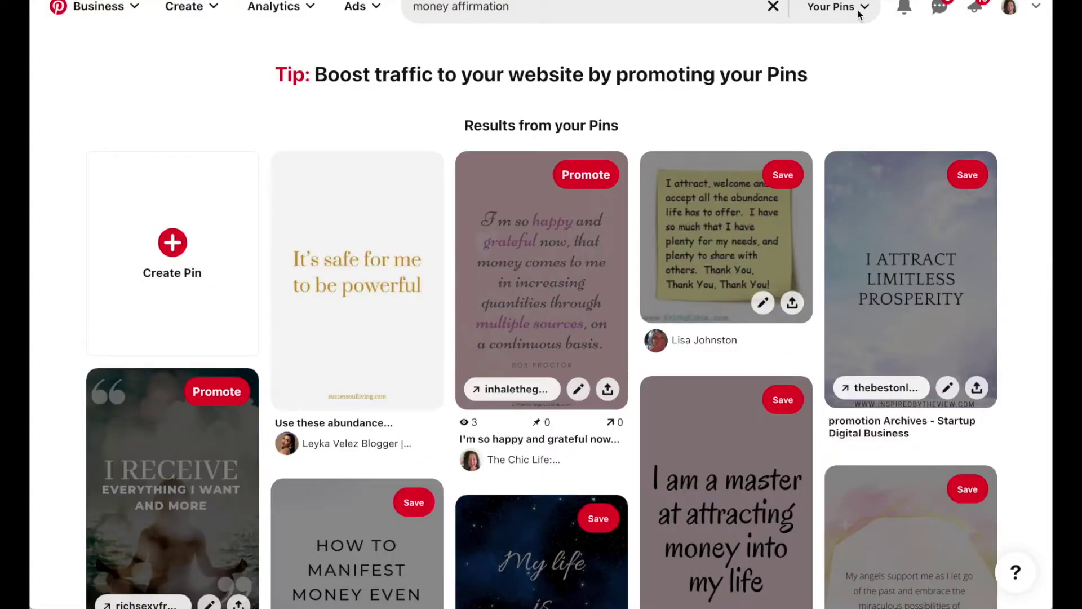
left_click(857, 14)
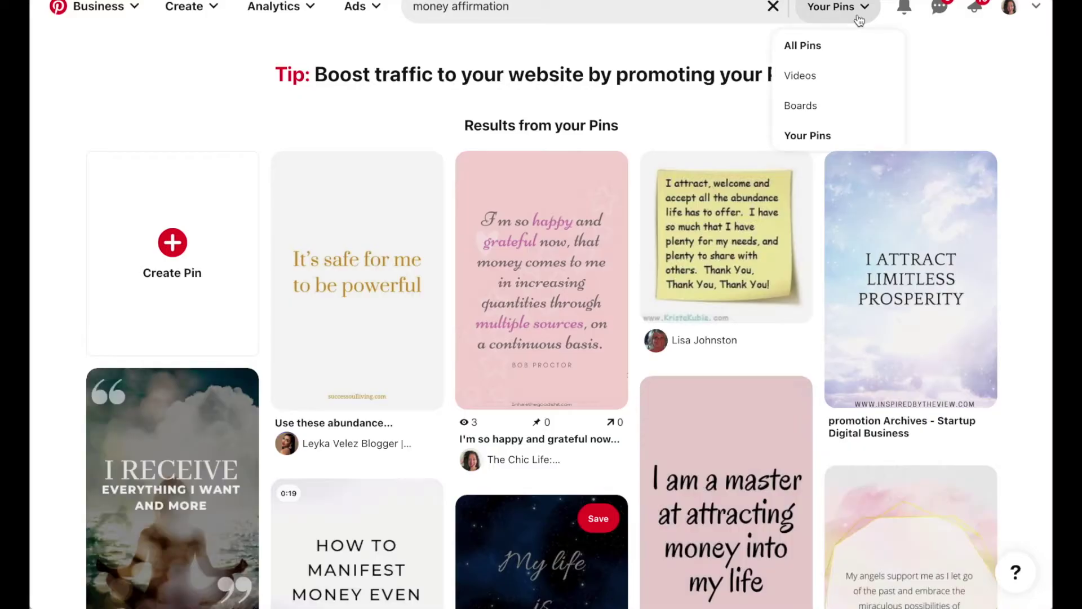
left_click(806, 47)
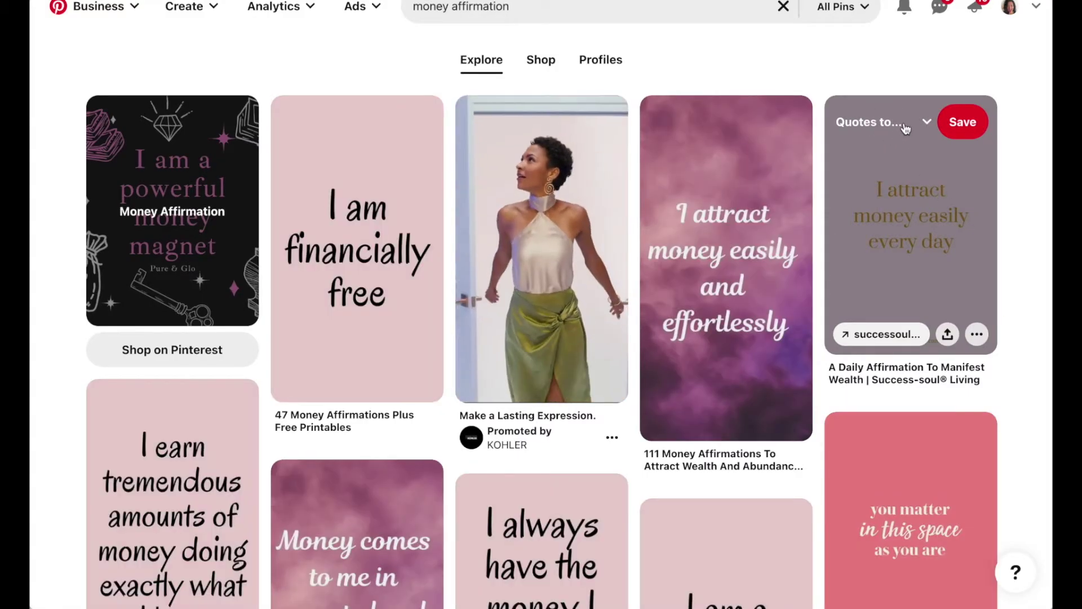
left_click(904, 124)
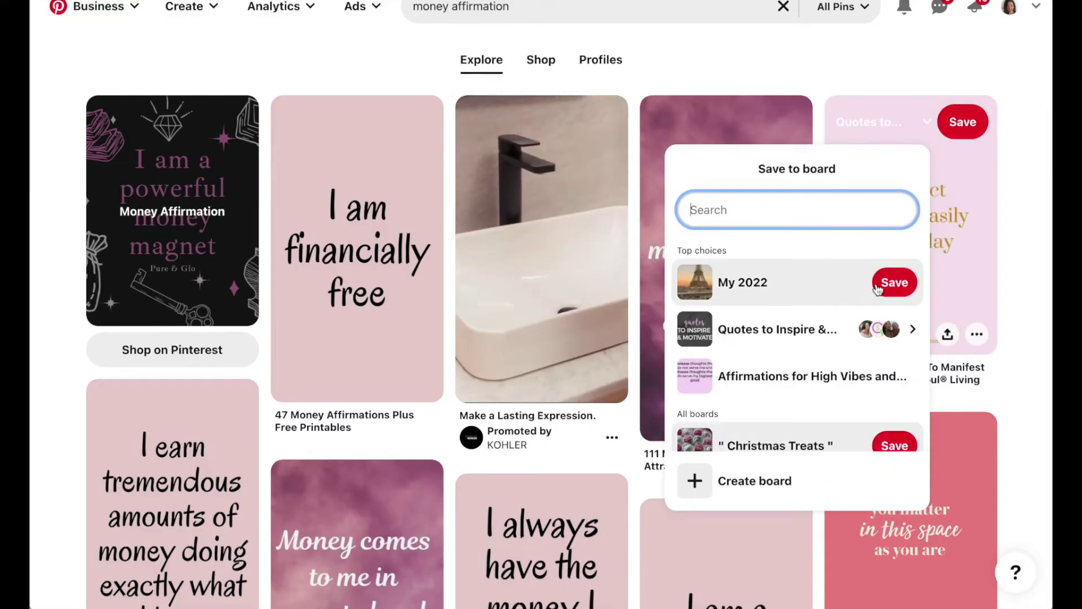
left_click(893, 281)
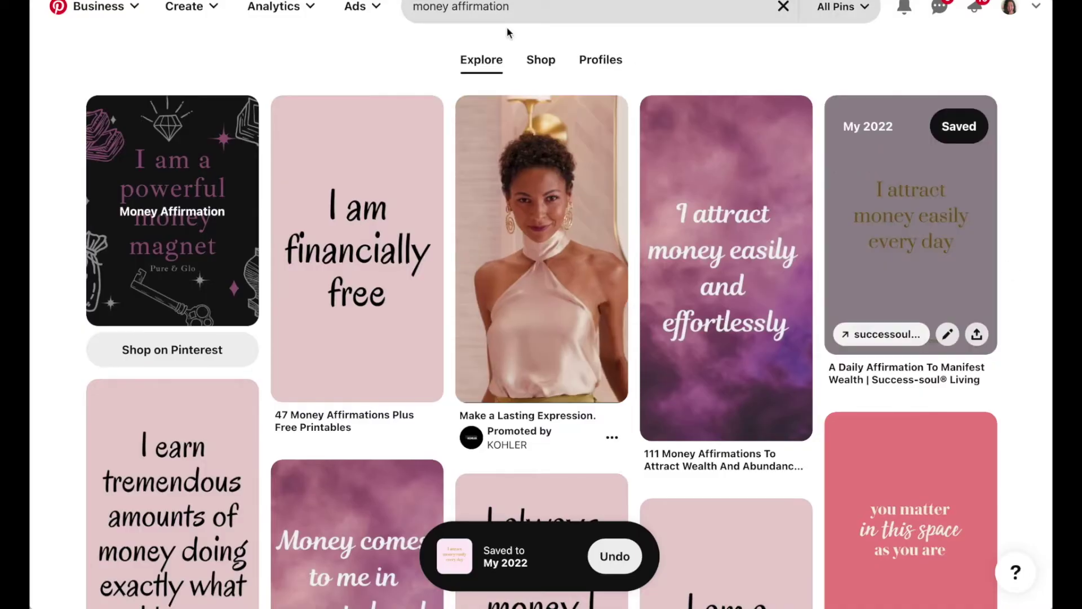
left_click(532, 10)
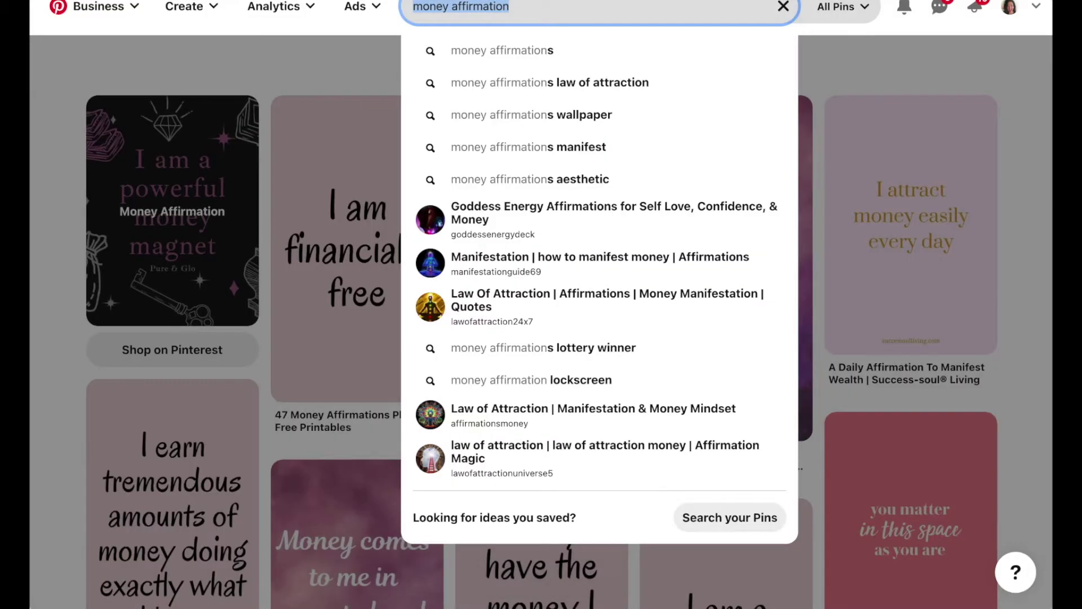
- Search 'paris guide' and save the '18 Must-See Hidden Gems in Paris' pin to My 2022
type("paris")
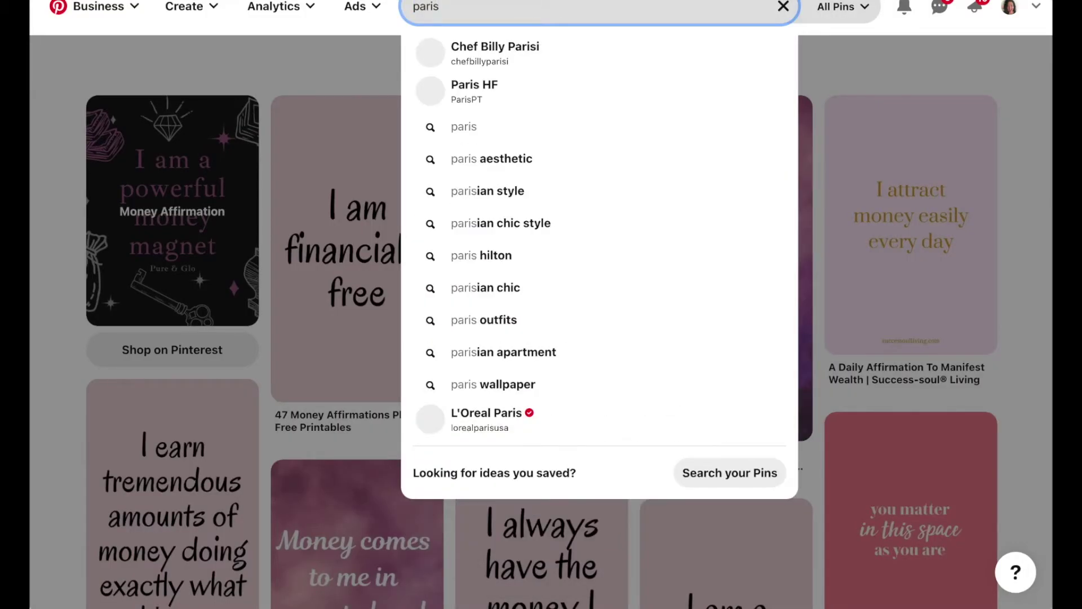
type(" guide")
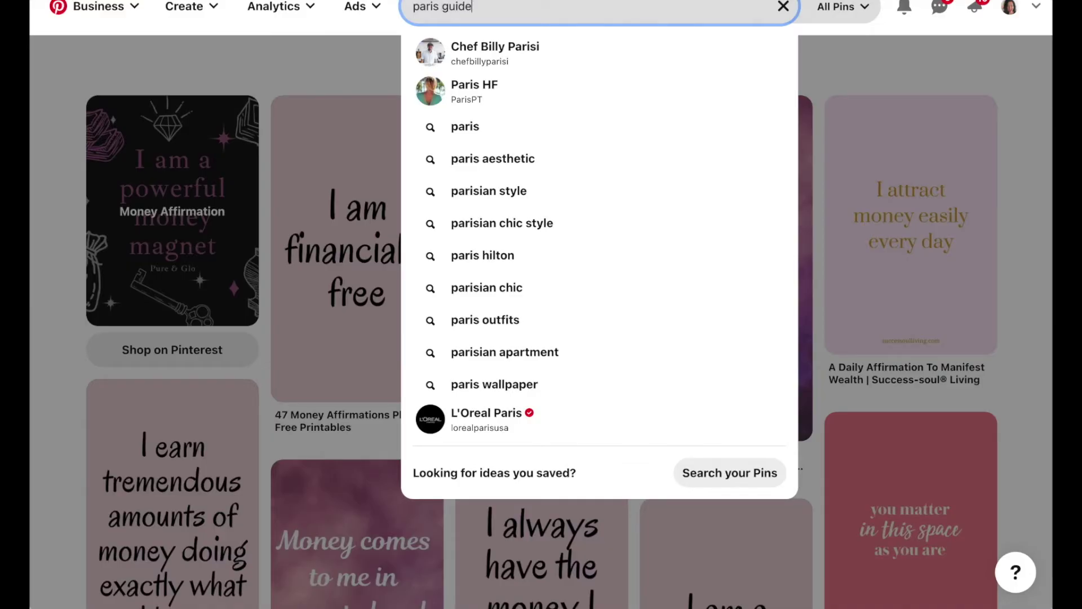
key("Return")
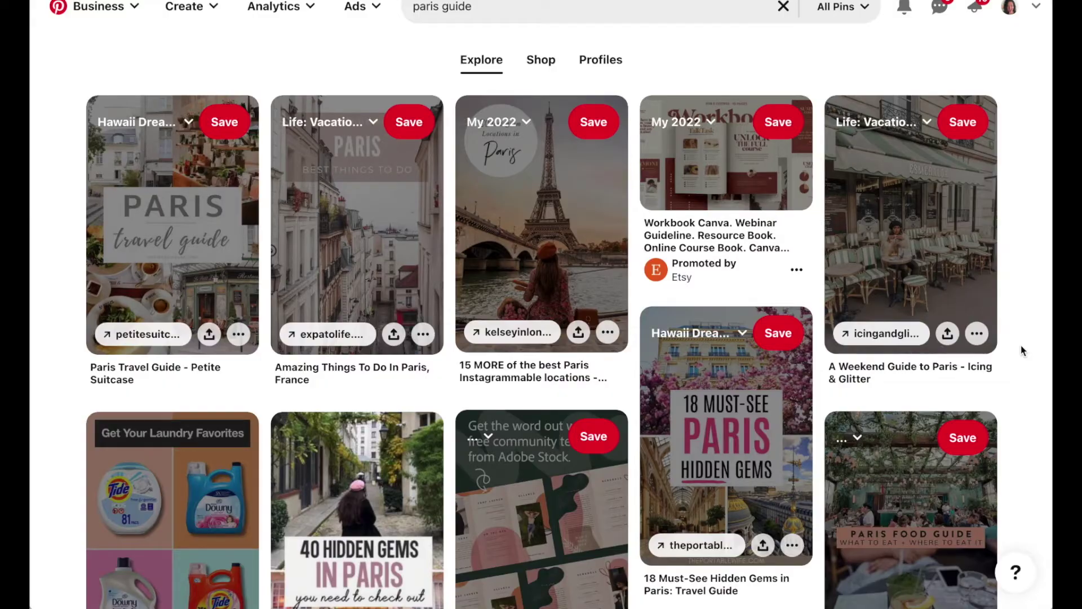
scroll(1023, 351, "down", 2)
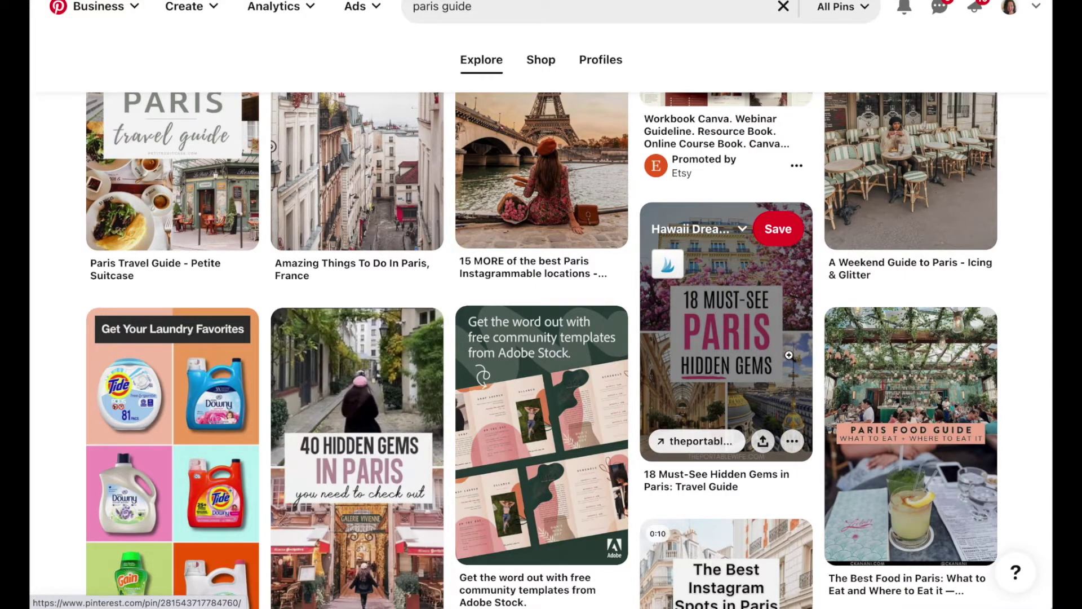
left_click(741, 229)
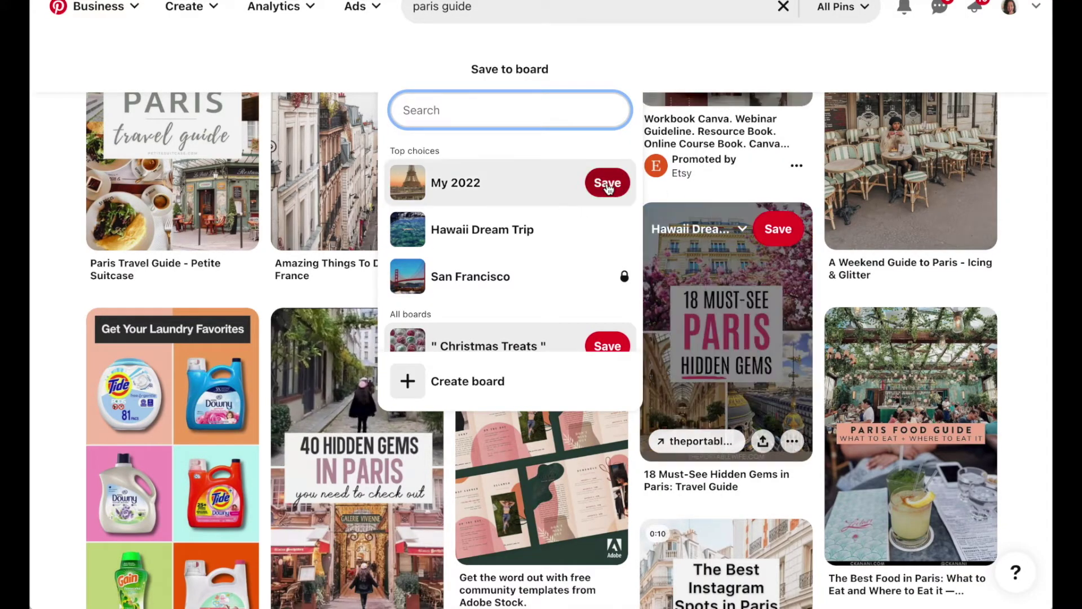
left_click(607, 182)
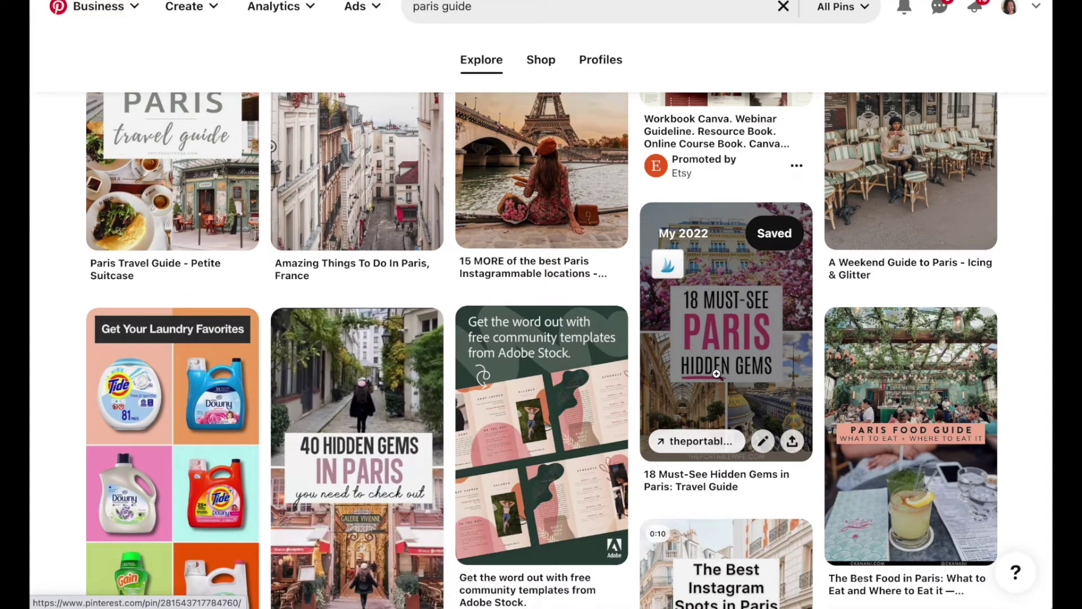
scroll(1021, 477, "down", 5)
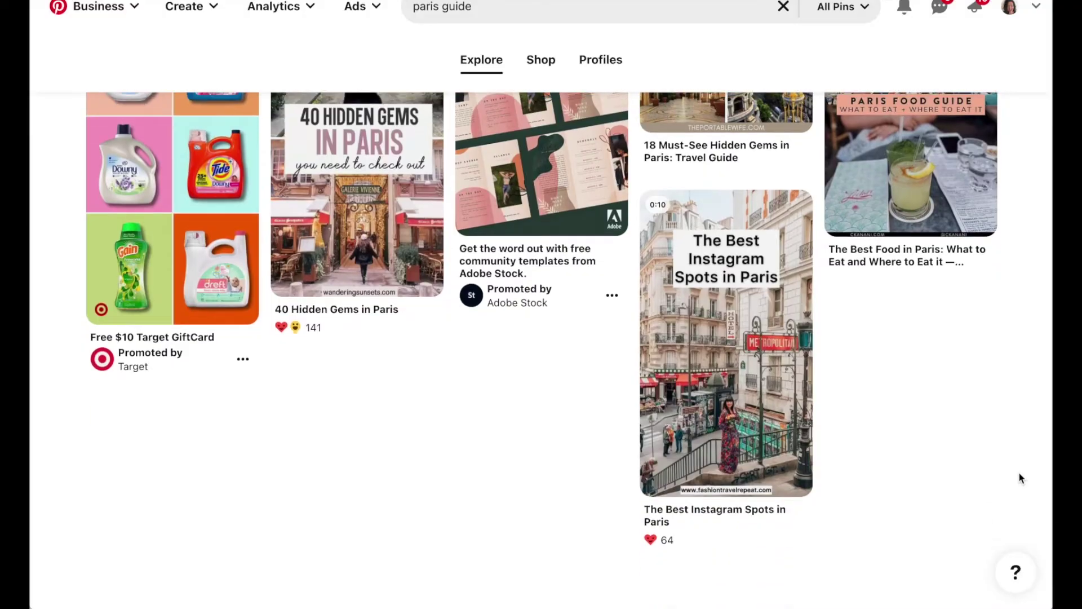
scroll(1019, 475, "down", 3)
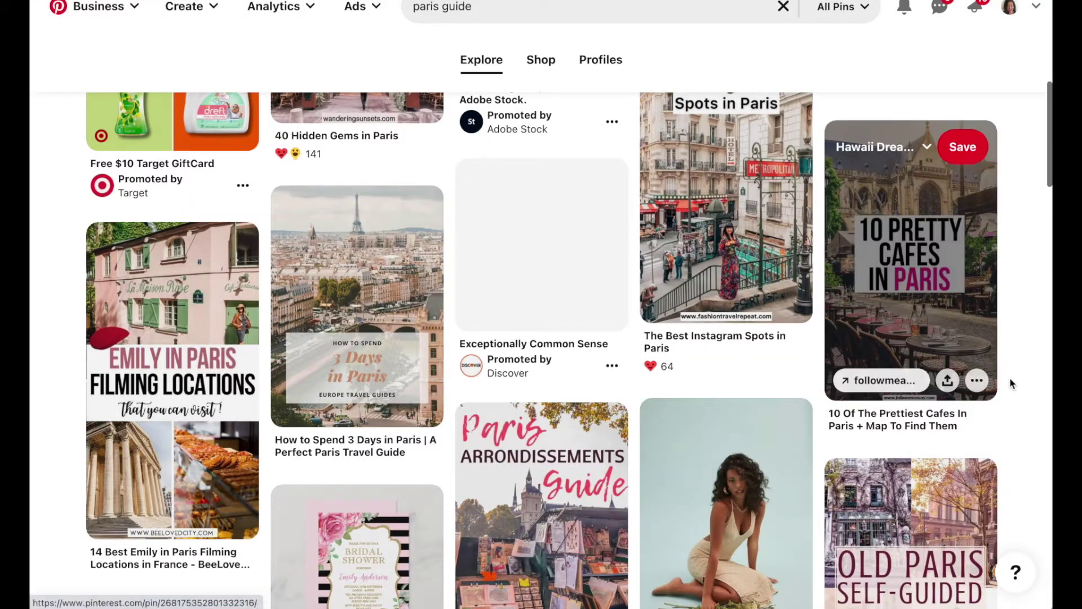
scroll(1009, 383, "down", 3)
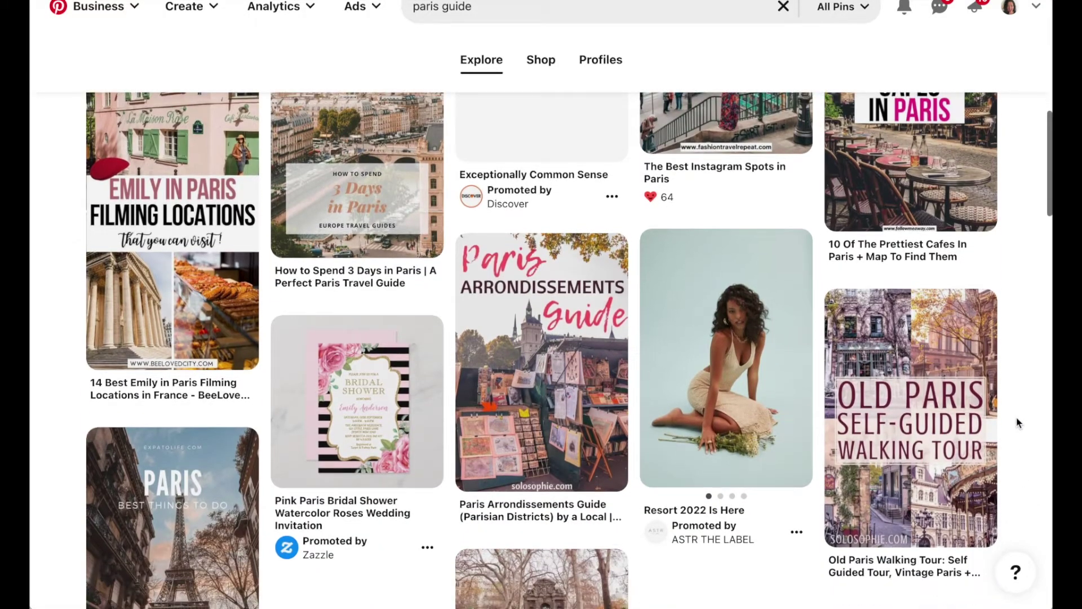
scroll(1017, 423, "down", 6)
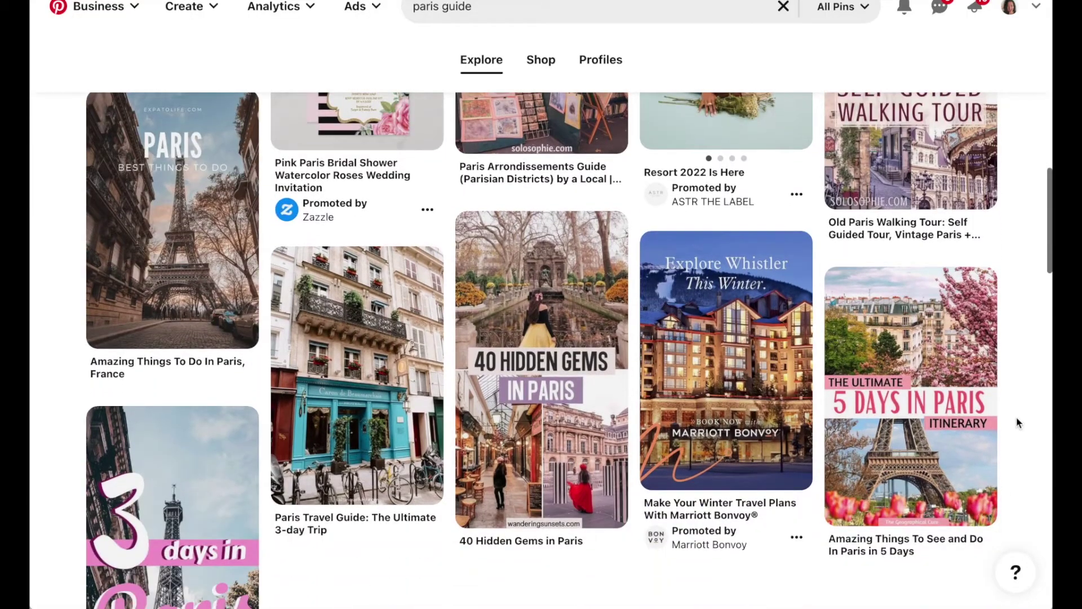
scroll(1018, 422, "down", 1)
scroll(1014, 423, "down", 1)
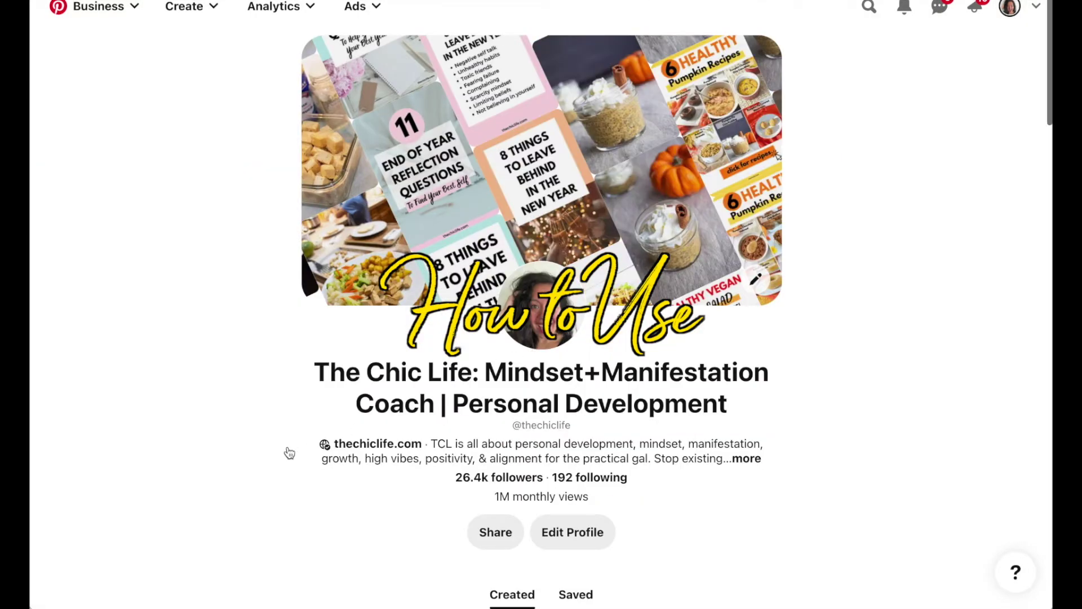
- Open the My 2022 board from the profile's Saved boards and look over its 7 pins
scroll(276, 449, "down", 2)
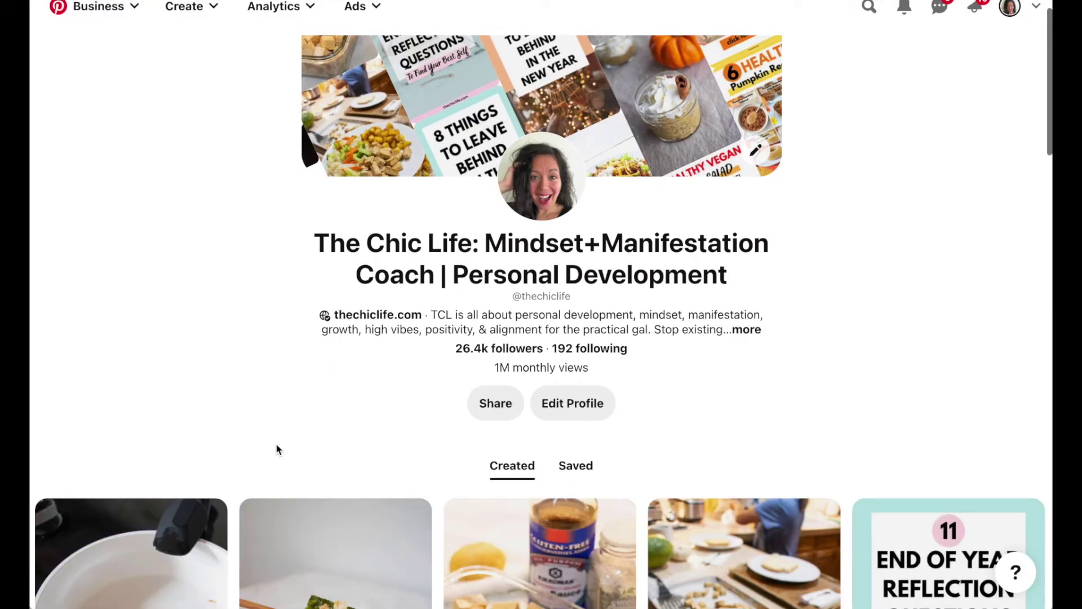
left_click(574, 466)
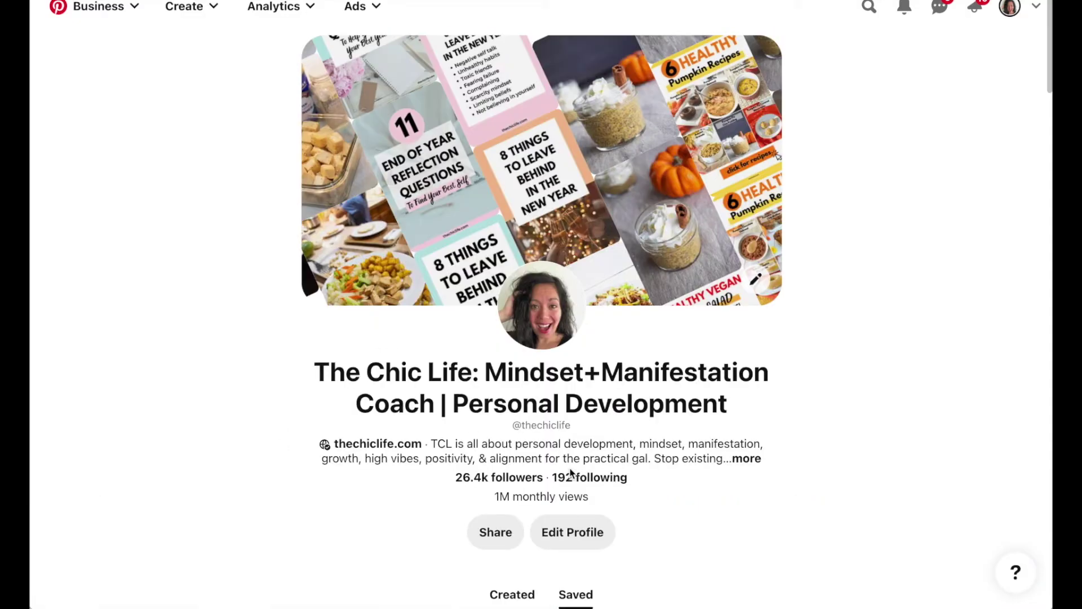
scroll(570, 473, "down", 1)
scroll(699, 444, "down", 2)
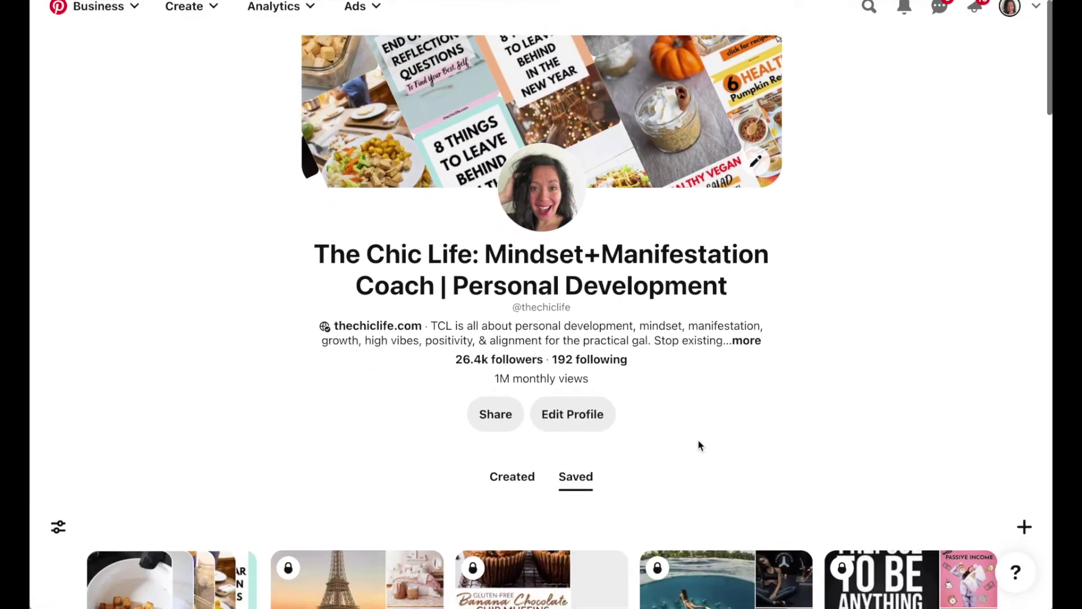
scroll(698, 444, "down", 2)
left_click(356, 510)
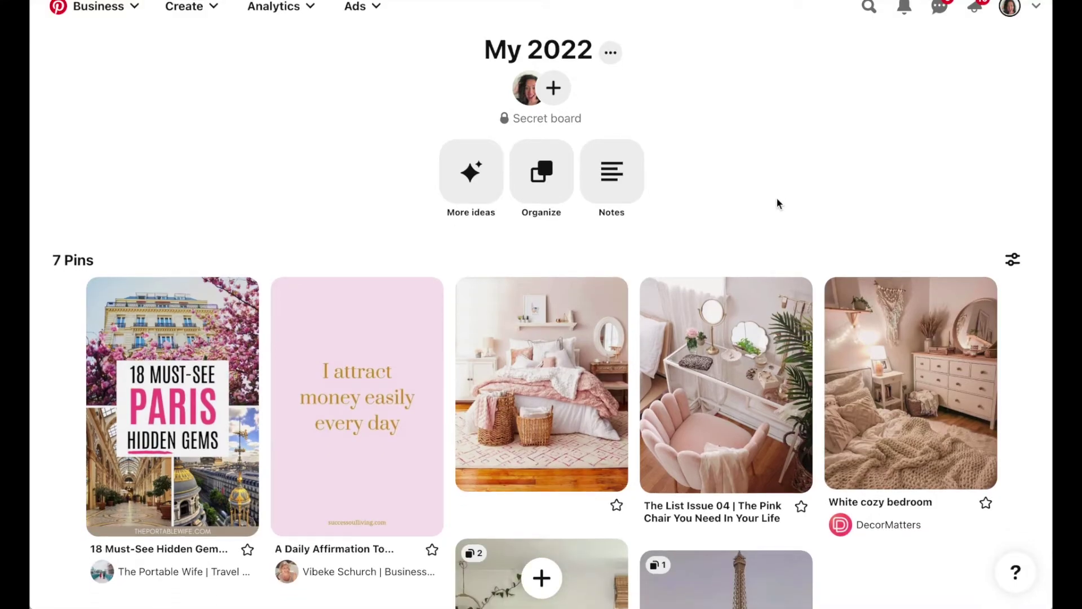
scroll(776, 199, "down", 3)
scroll(777, 199, "down", 2)
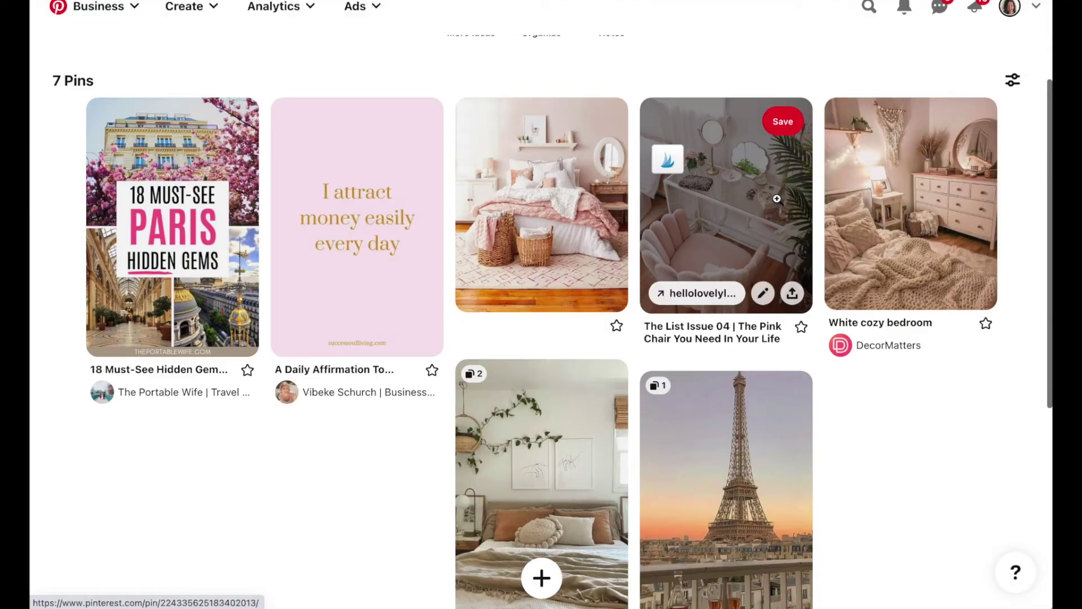
scroll(776, 198, "up", 5)
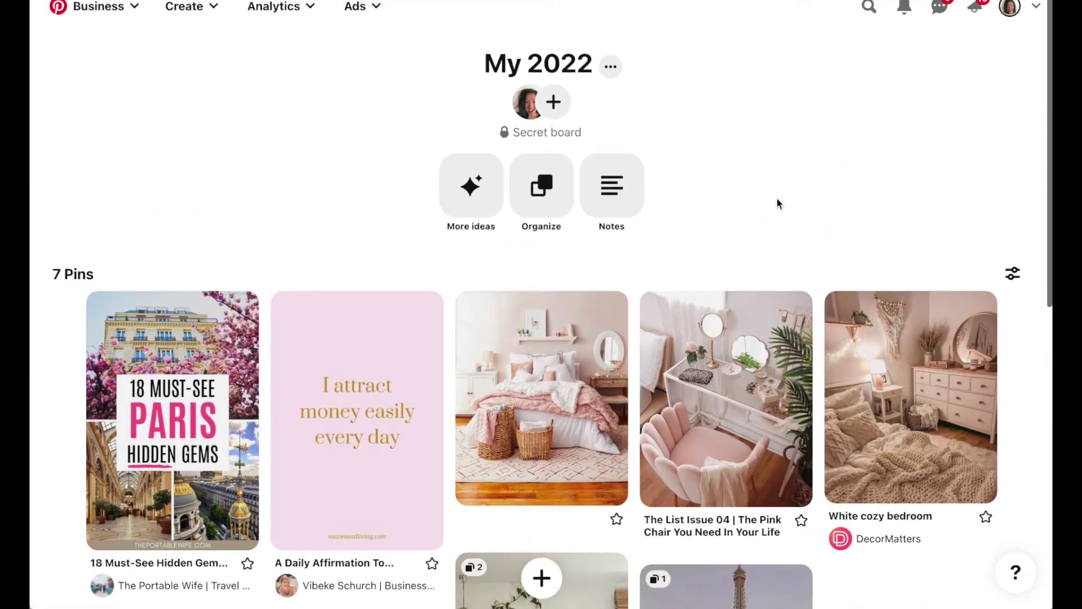
- Search for 'san francisco' across All Pins rather than only Your Pins
left_click(868, 8)
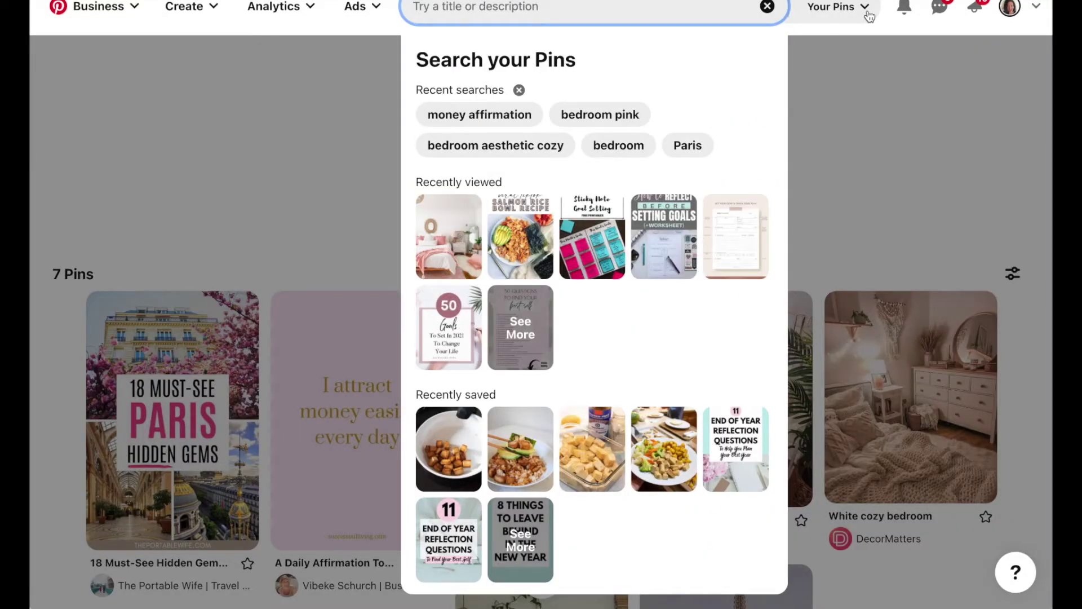
type("san francisco")
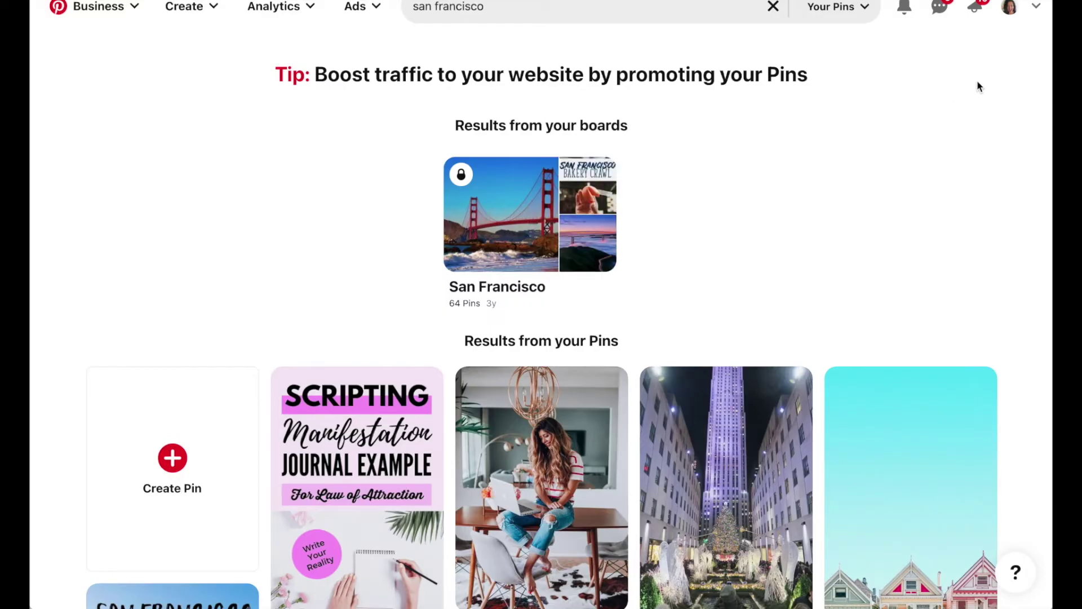
left_click(836, 7)
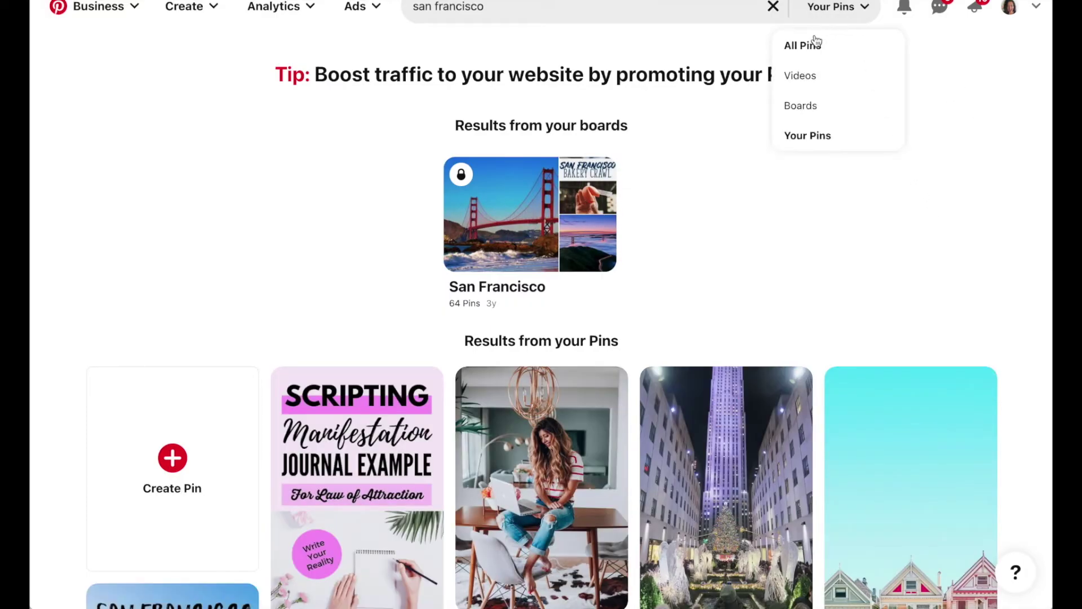
left_click(807, 48)
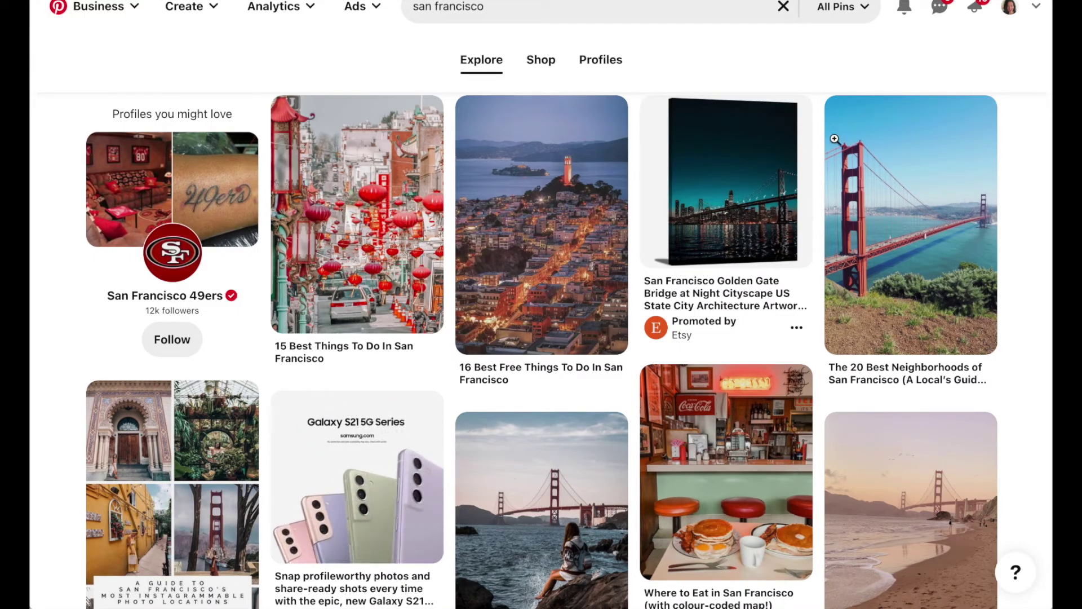
mouse_move(834, 139)
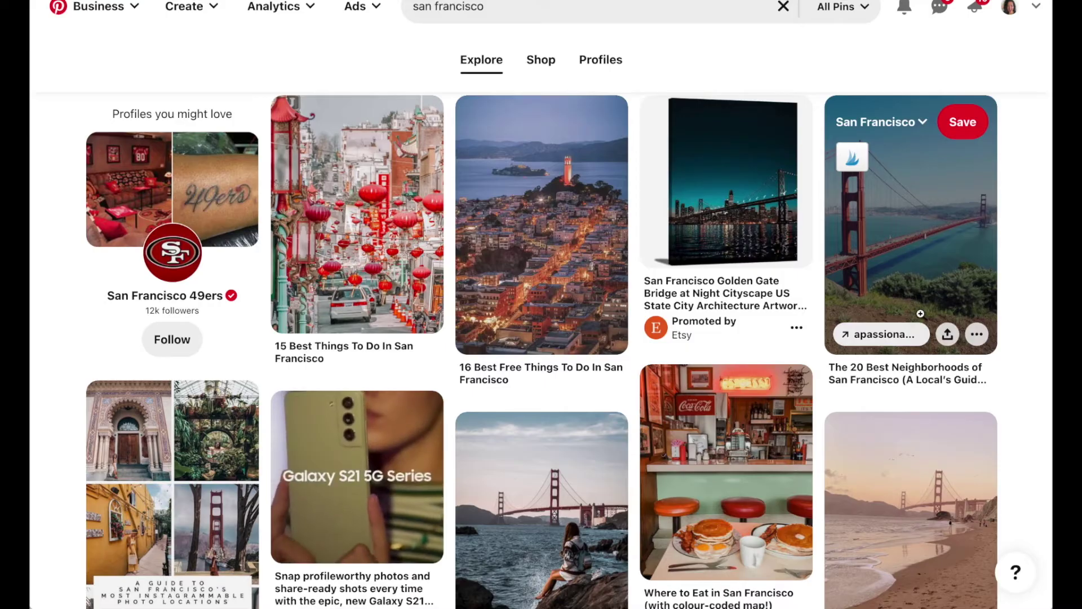
scroll(1004, 465, "down", 2)
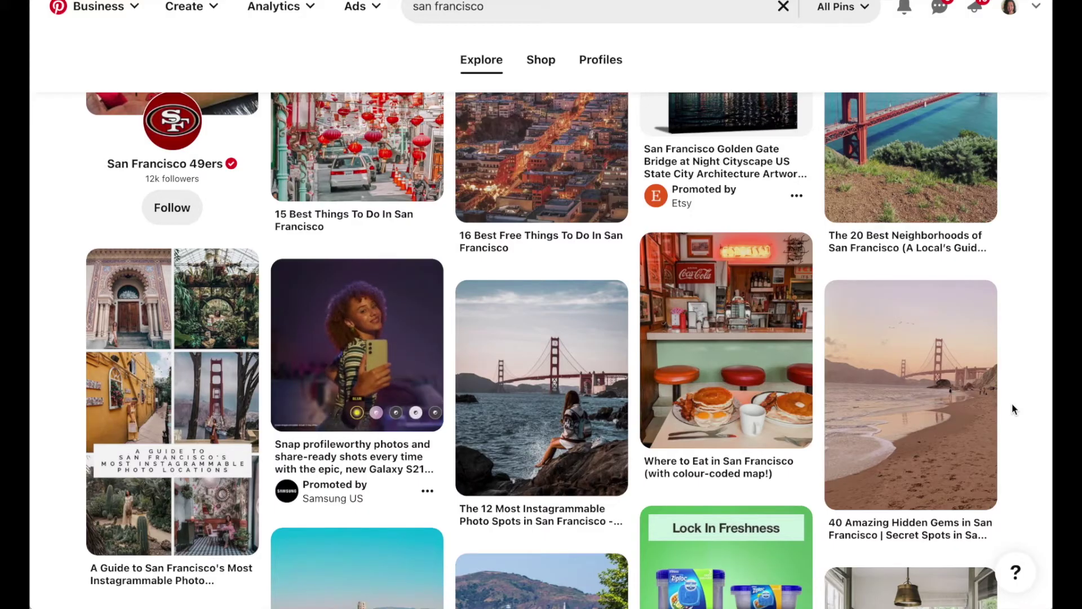
scroll(1012, 406, "down", 5)
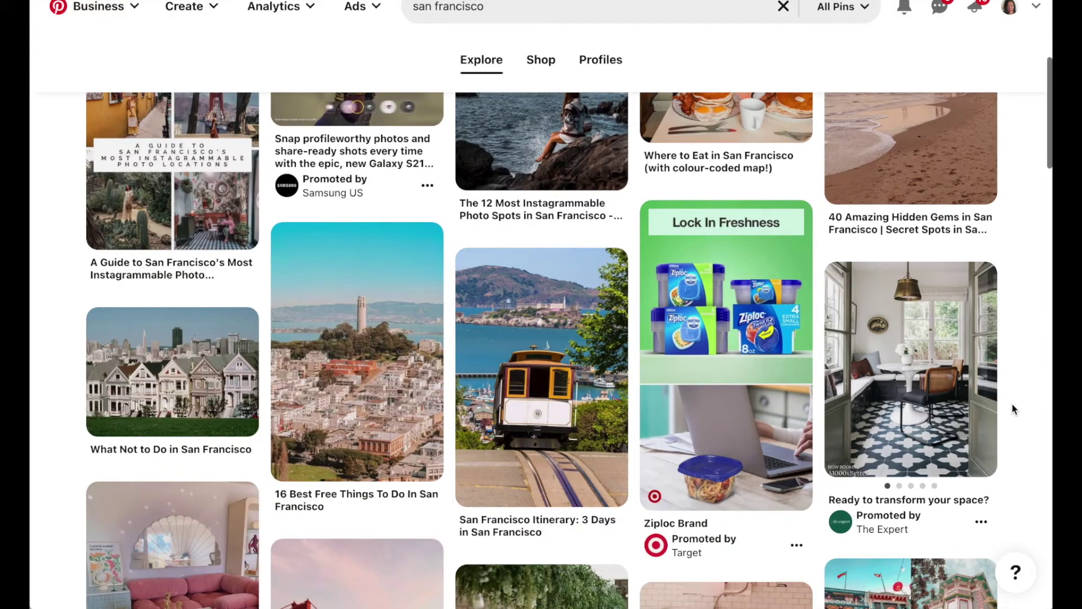
scroll(1012, 406, "down", 6)
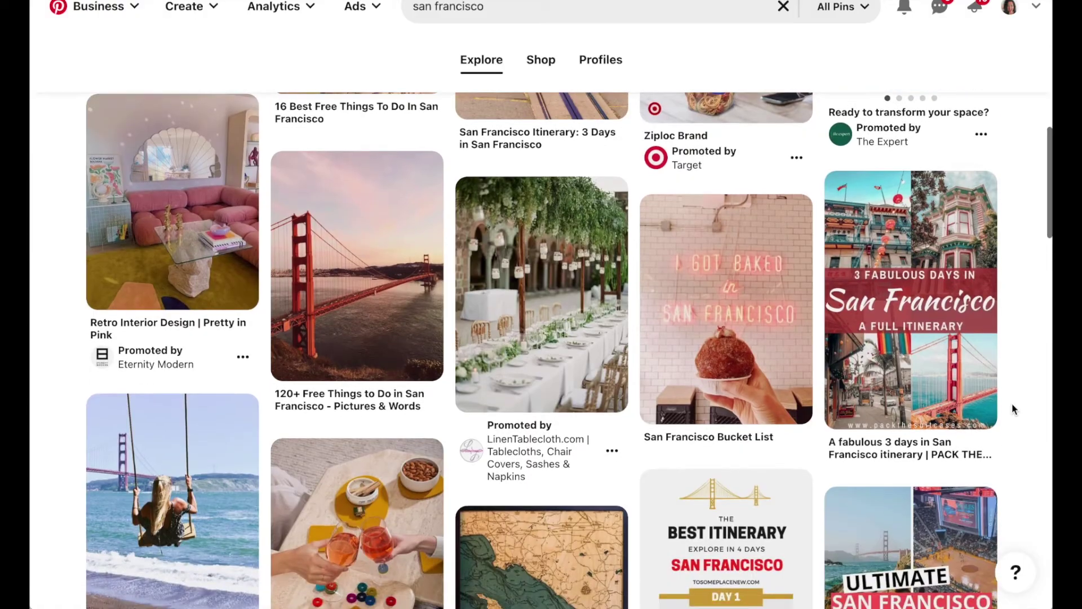
scroll(1012, 409, "down", 1)
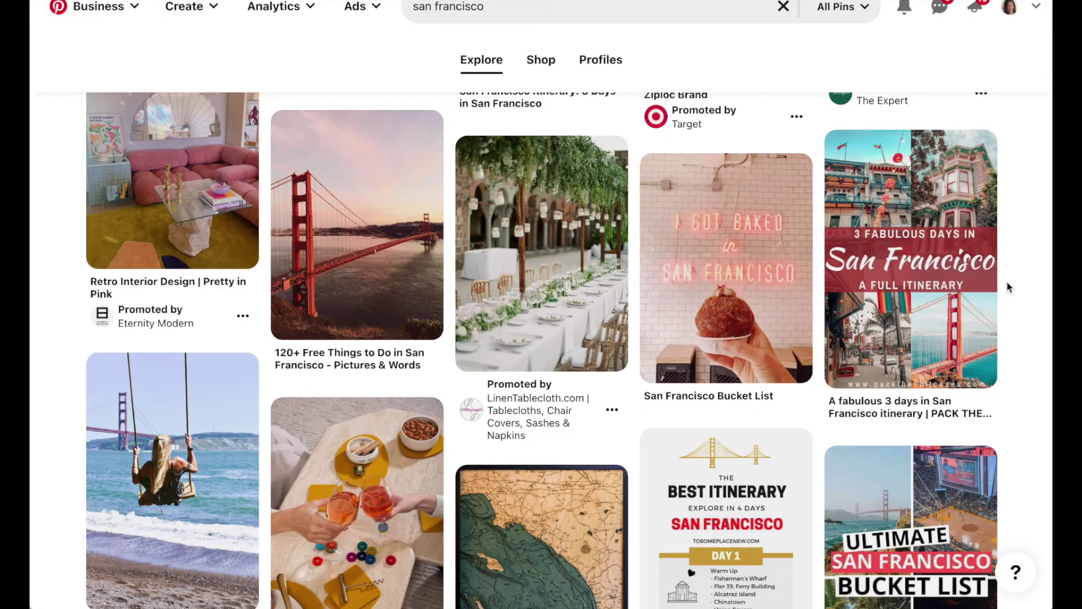
scroll(1007, 283, "down", 5)
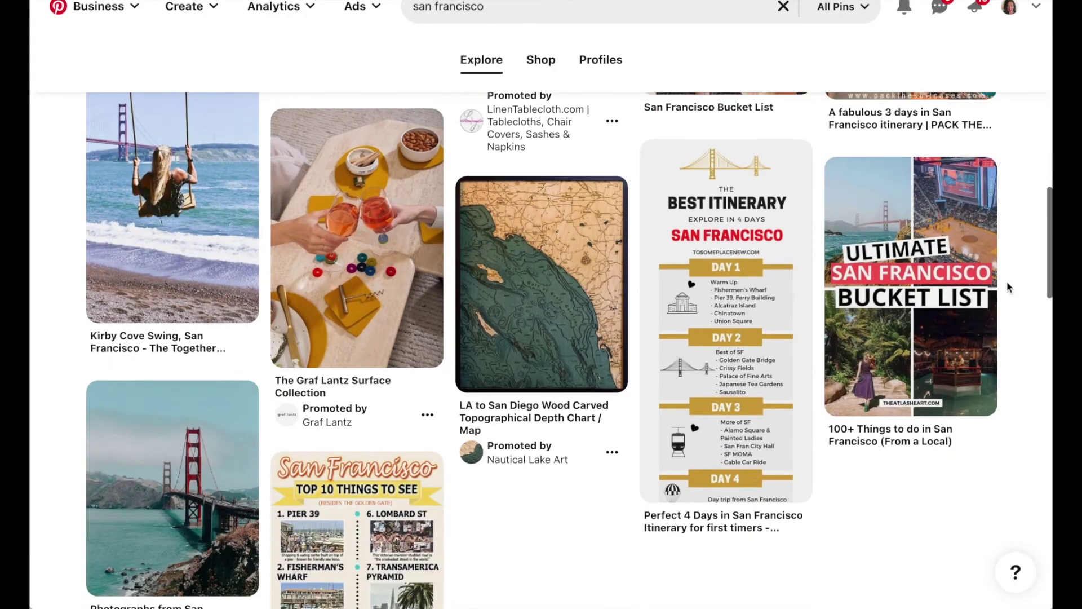
scroll(1007, 282, "down", 5)
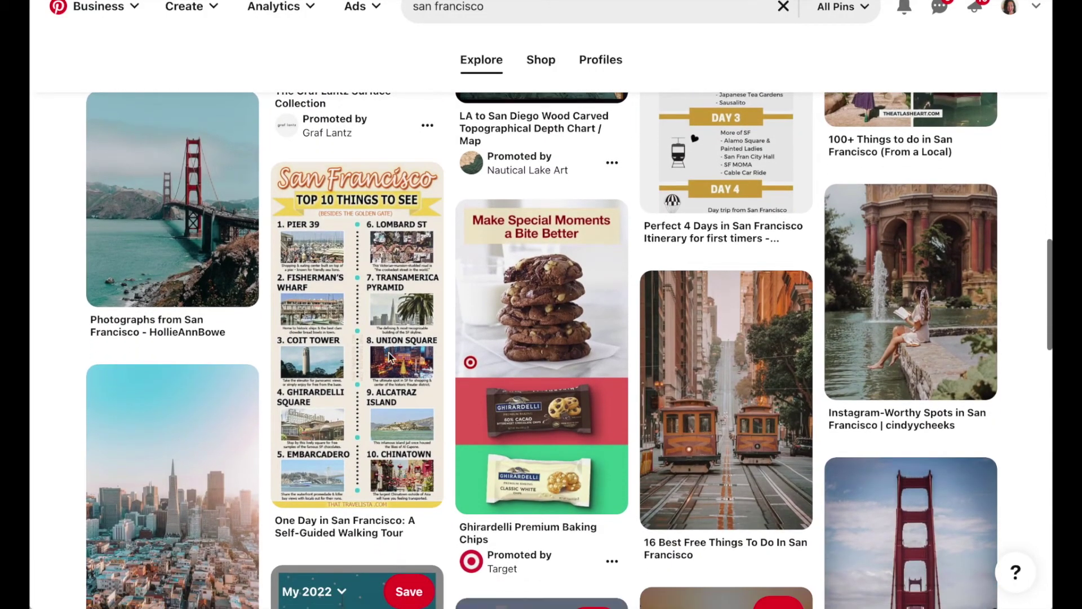
mouse_move(373, 323)
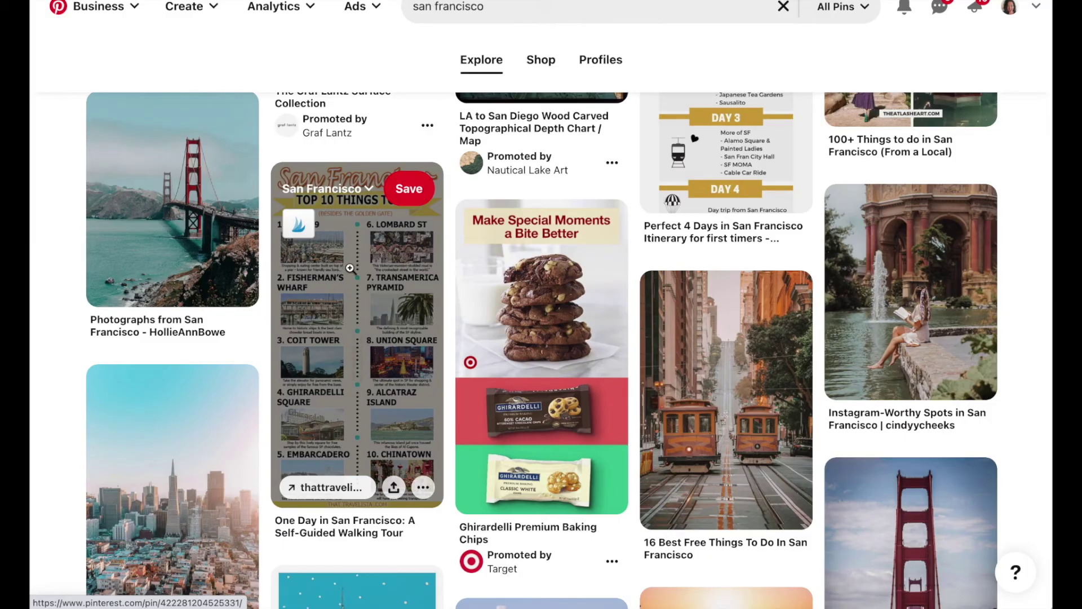
scroll(350, 269, "down", 2)
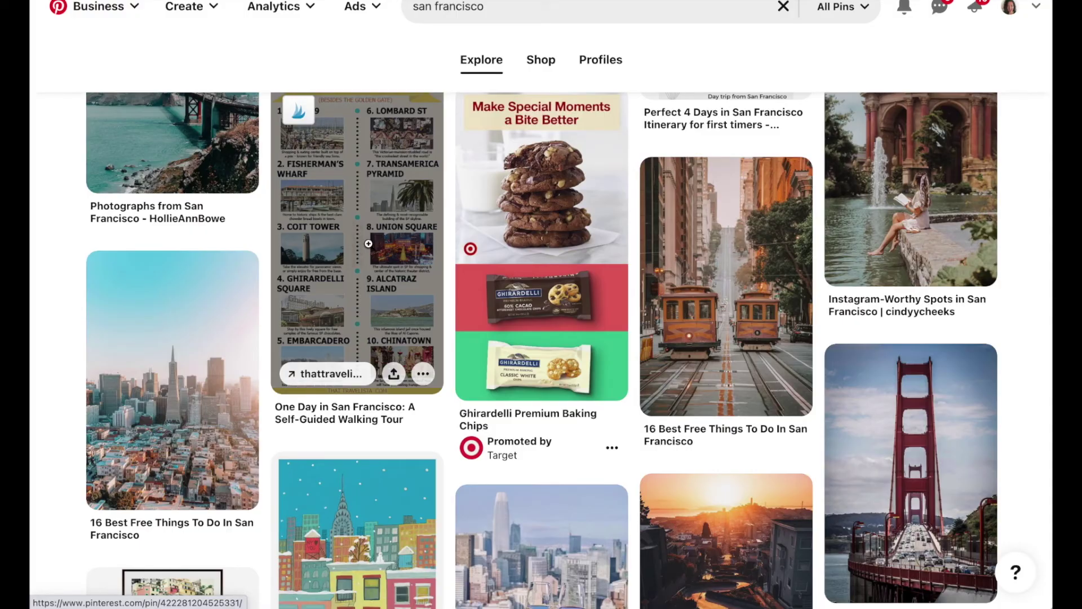
scroll(368, 243, "down", 7)
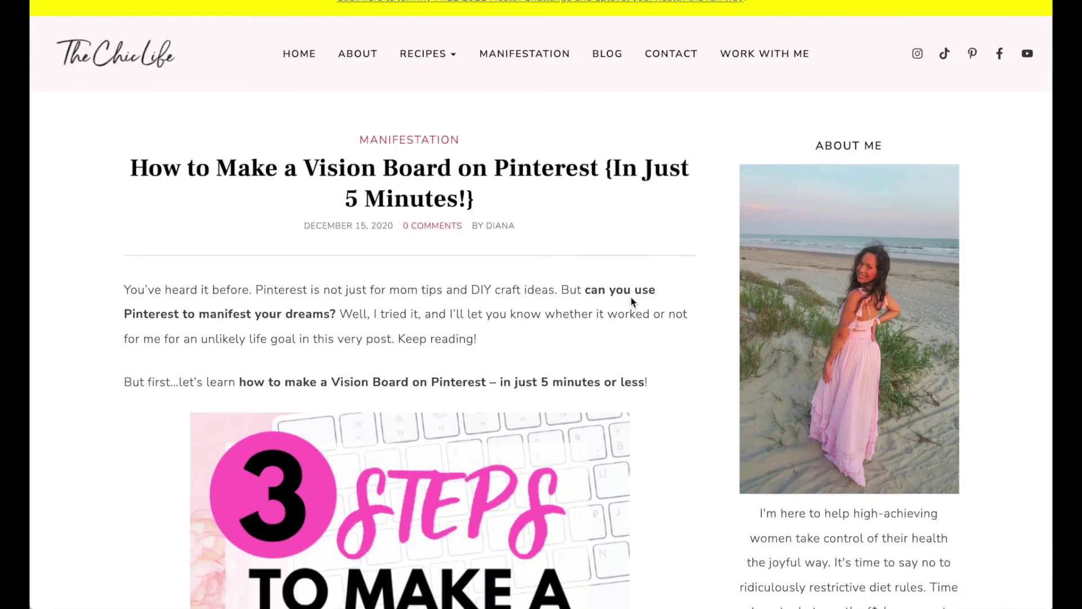
- Read down the vision board post past its steps to the free bundle signup form
scroll(632, 298, "down", 5)
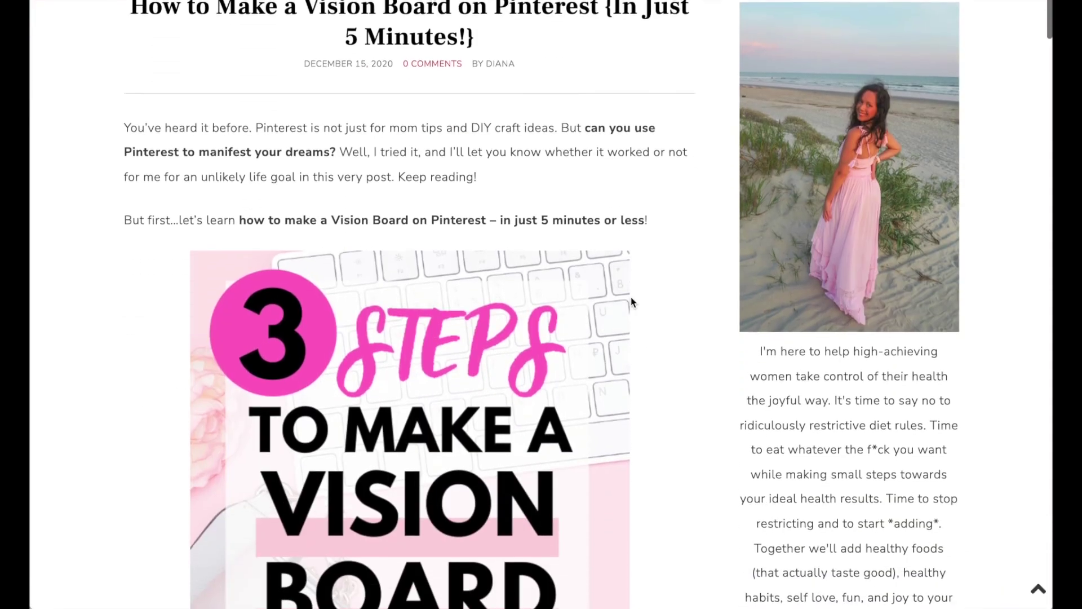
scroll(631, 299, "down", 20)
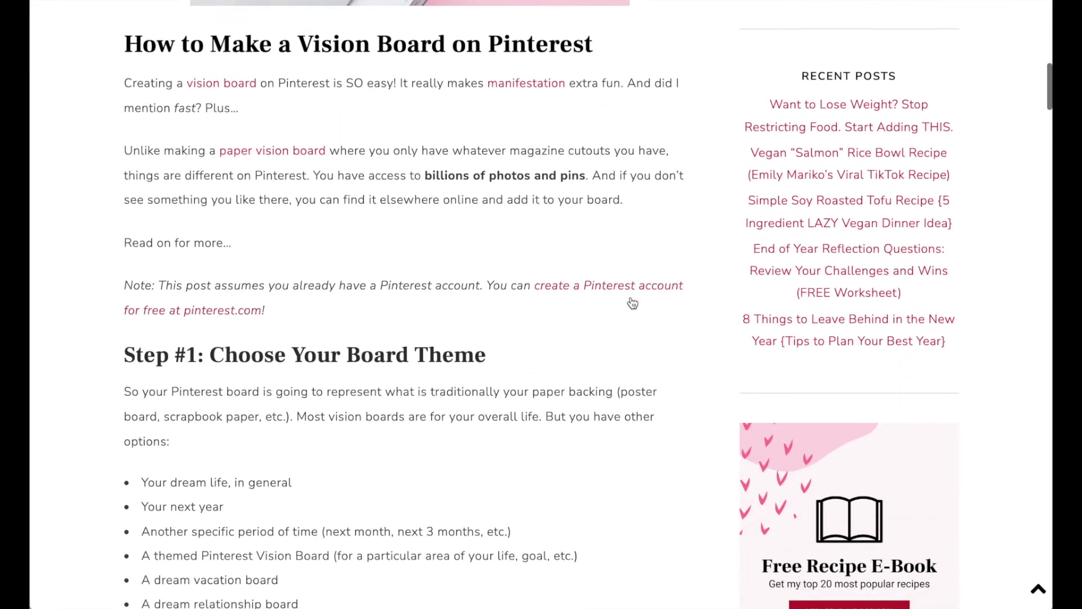
scroll(631, 299, "down", 12)
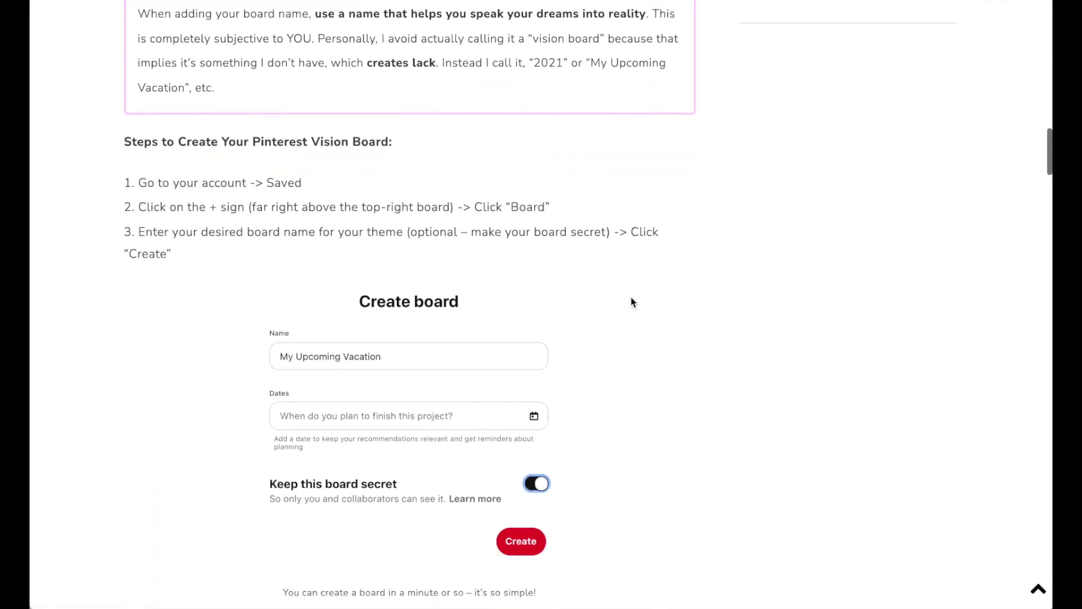
scroll(631, 302, "down", 15)
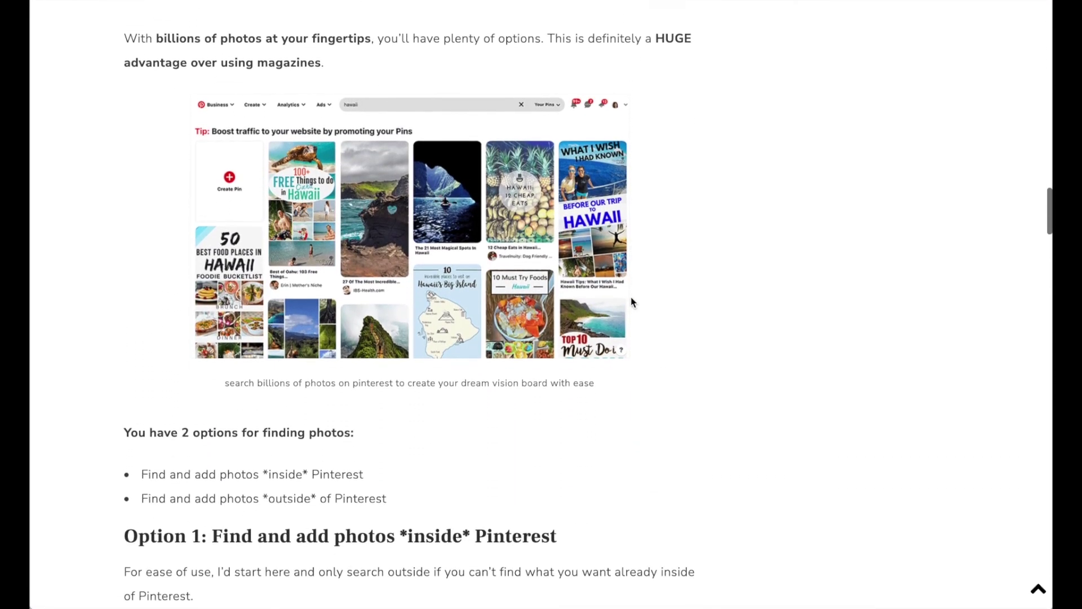
scroll(631, 303, "down", 13)
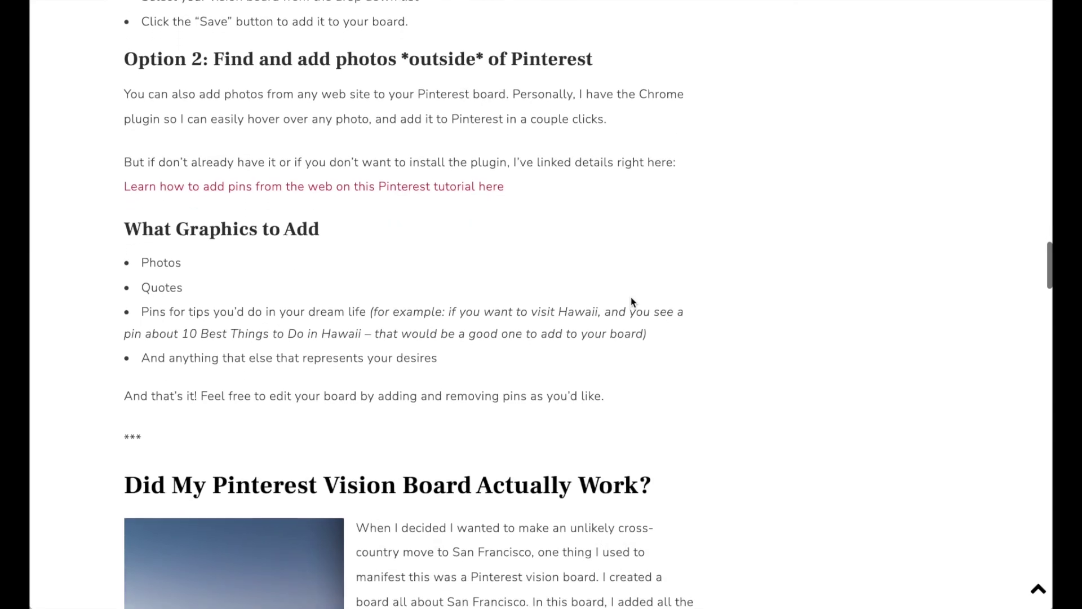
scroll(631, 297, "down", 9)
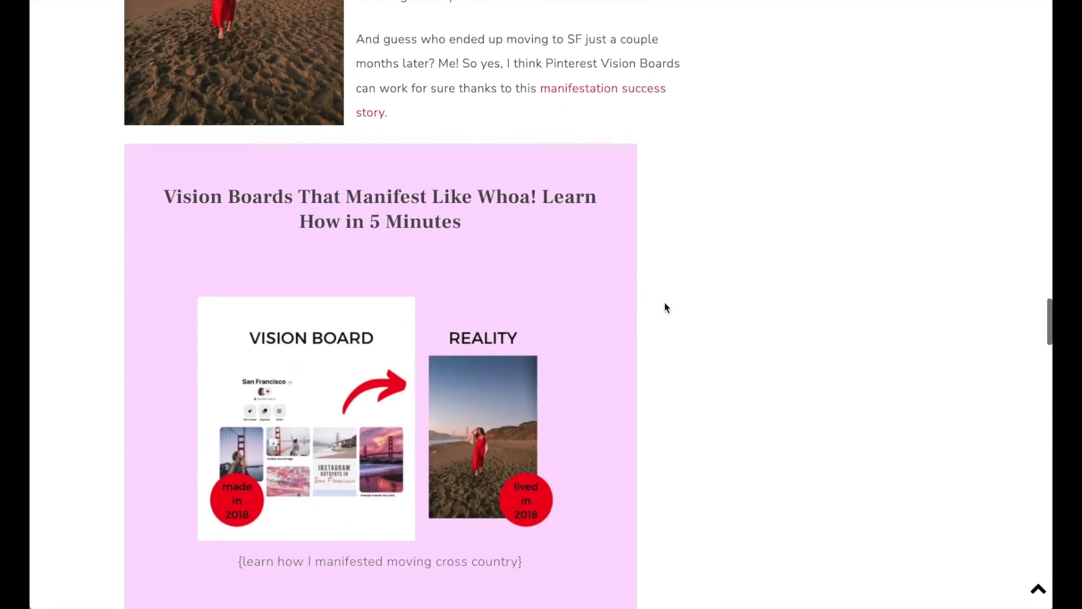
scroll(665, 304, "down", 6)
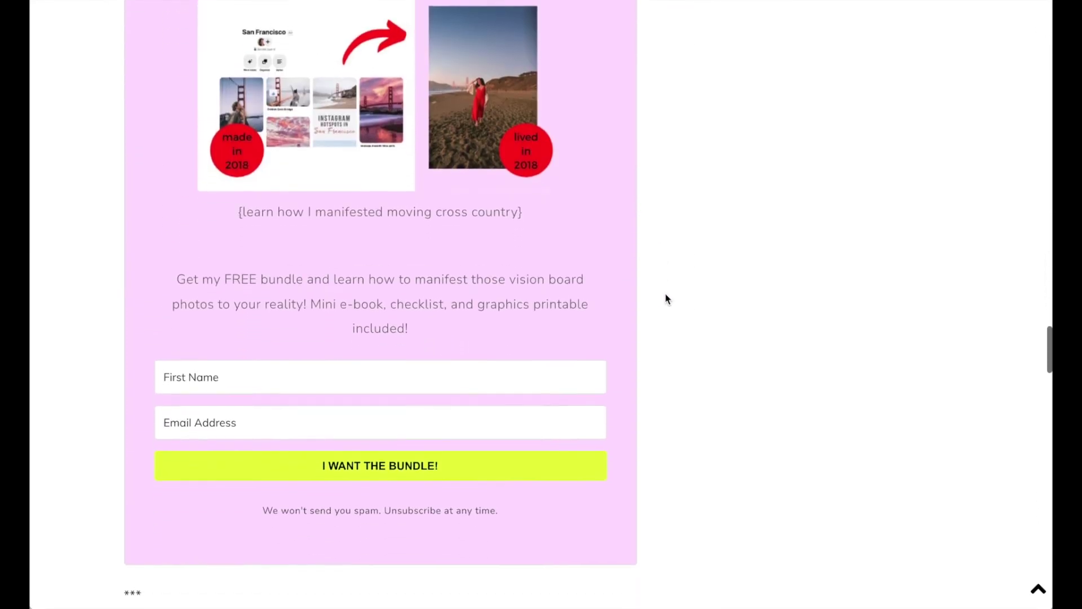